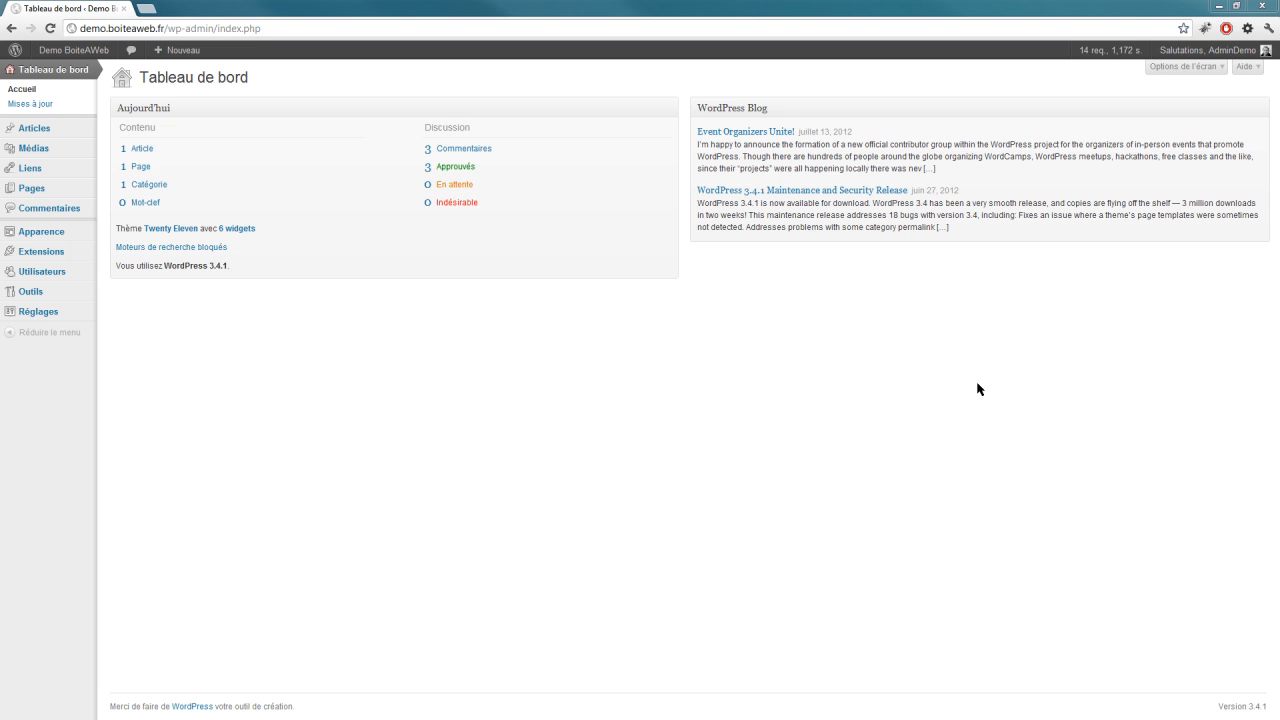
# Open the site's discussion settings and examine the available default avatar options
pyautogui.click(727, 422)
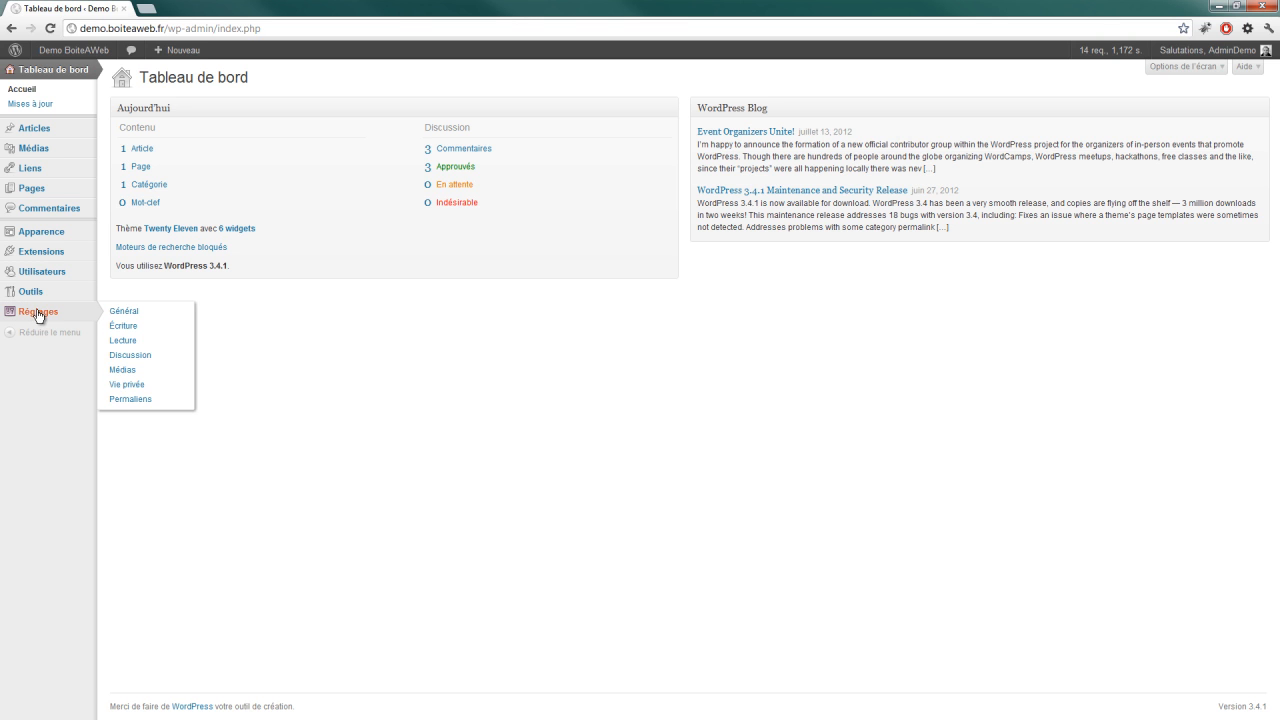
pyautogui.moveTo(33, 311)
pyautogui.click(143, 358)
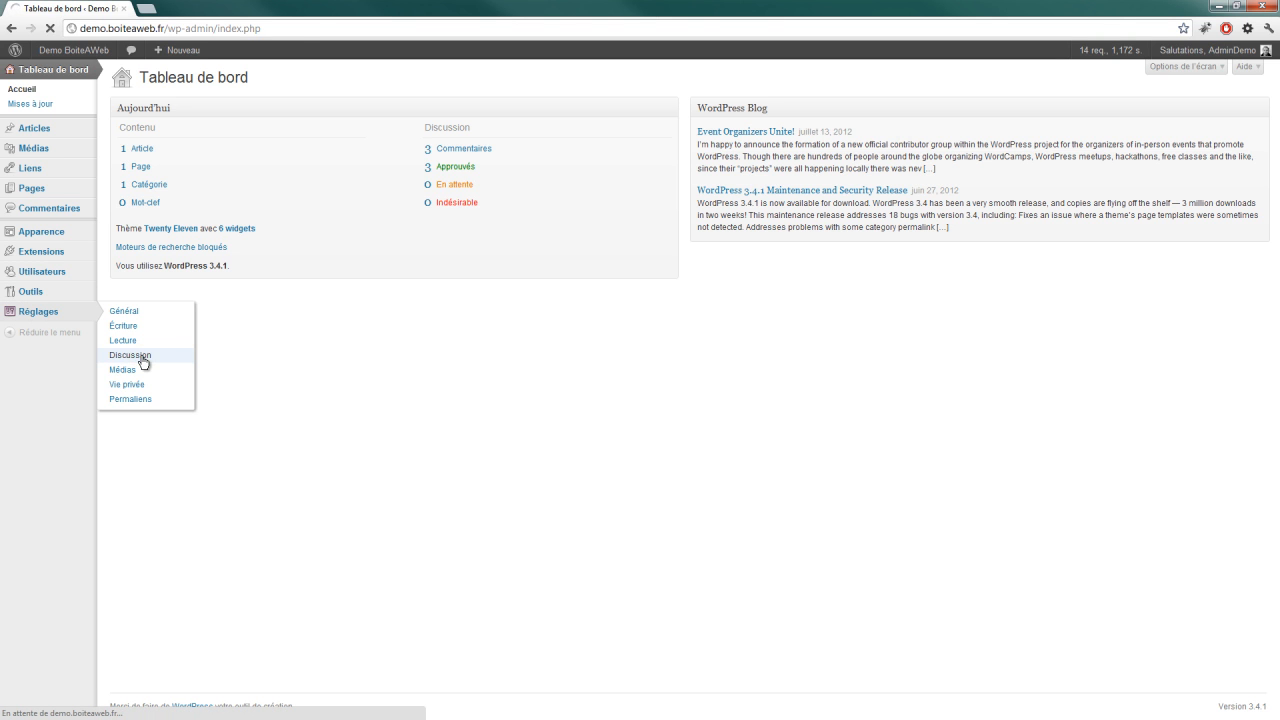
pyautogui.scroll(-5, 150, 368)
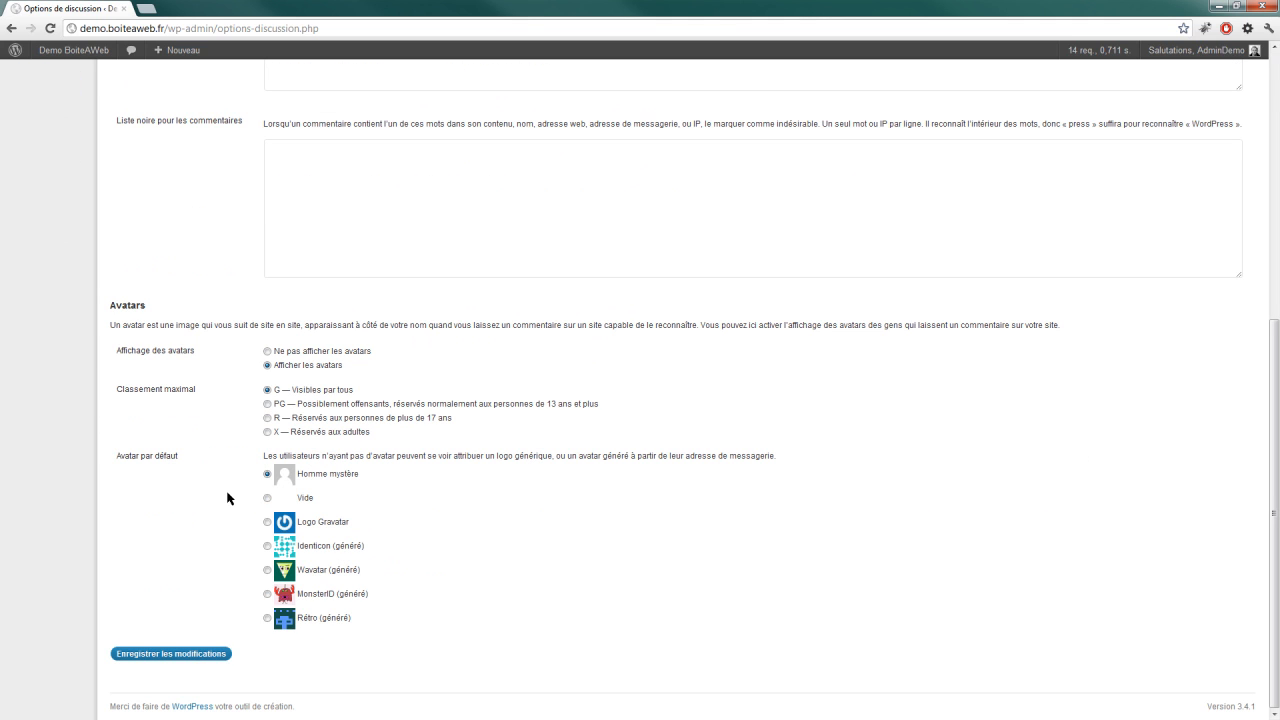
pyautogui.click(315, 547)
pyautogui.scroll(5, 190, 261)
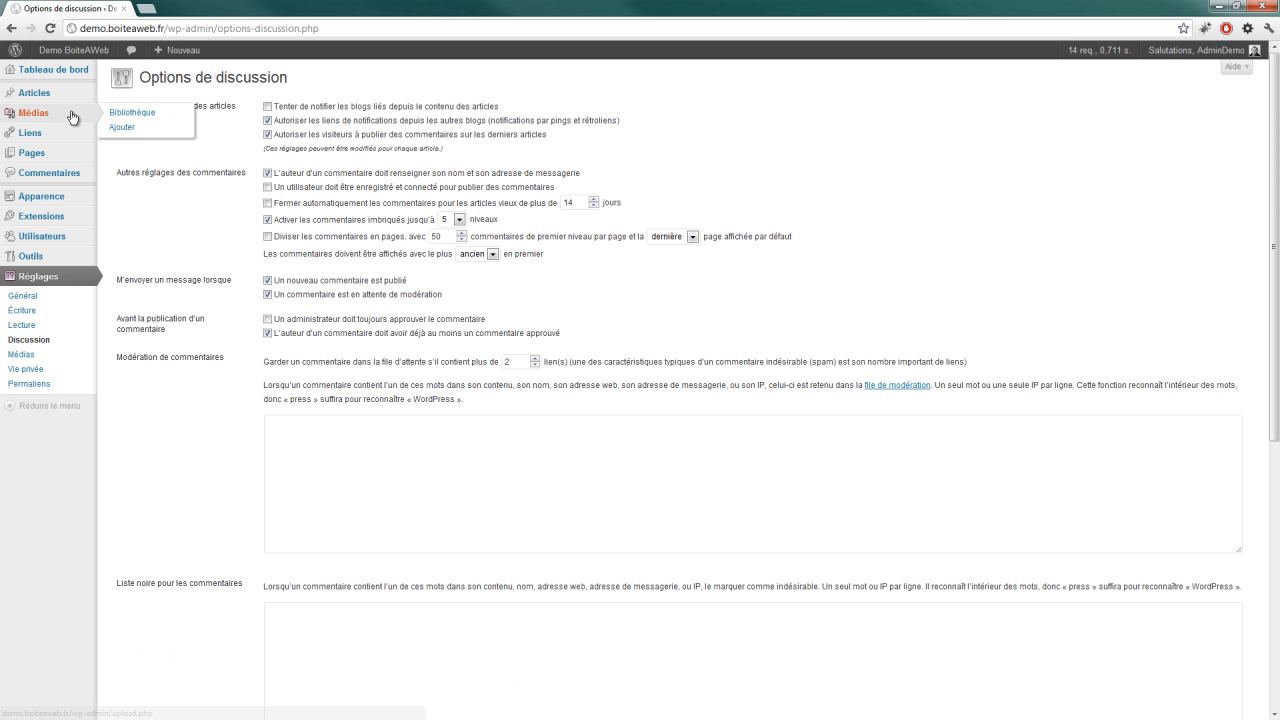
# Open the published "Hello world!" article in a separate tab and examine the avatars beside its comments
pyautogui.click(128, 96)
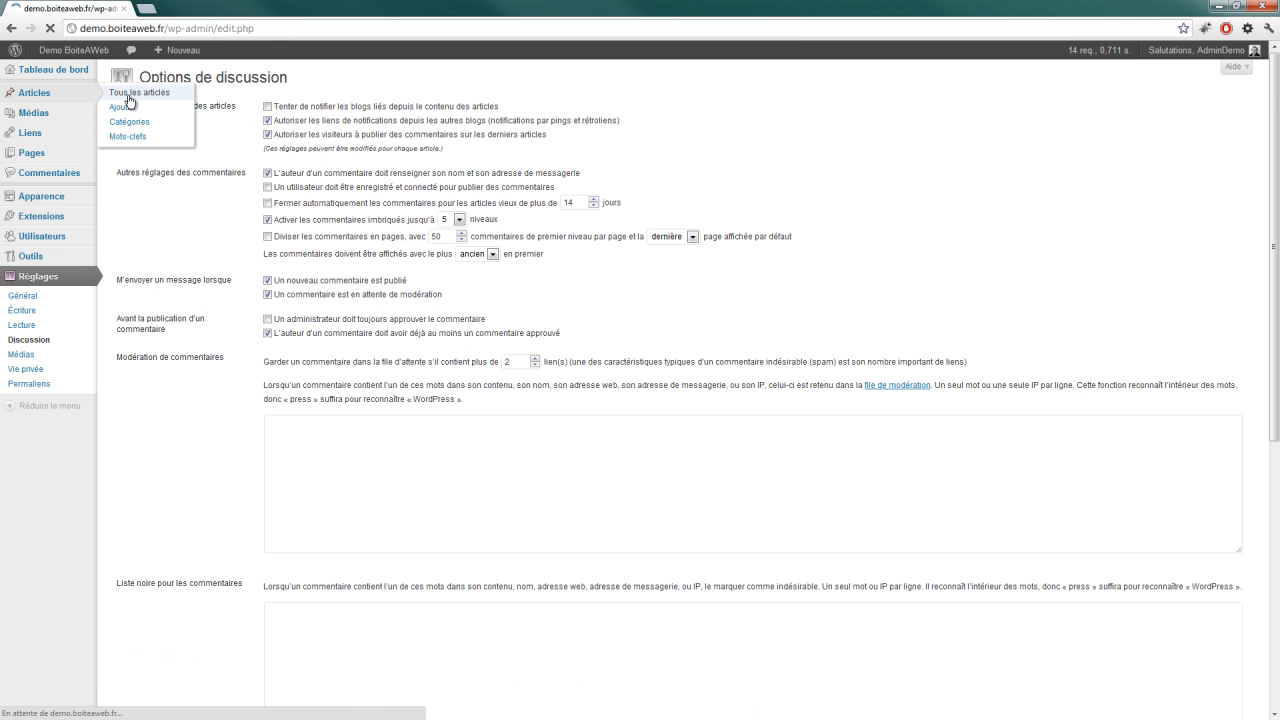
pyautogui.moveTo(173, 178)
pyautogui.click(336, 187)
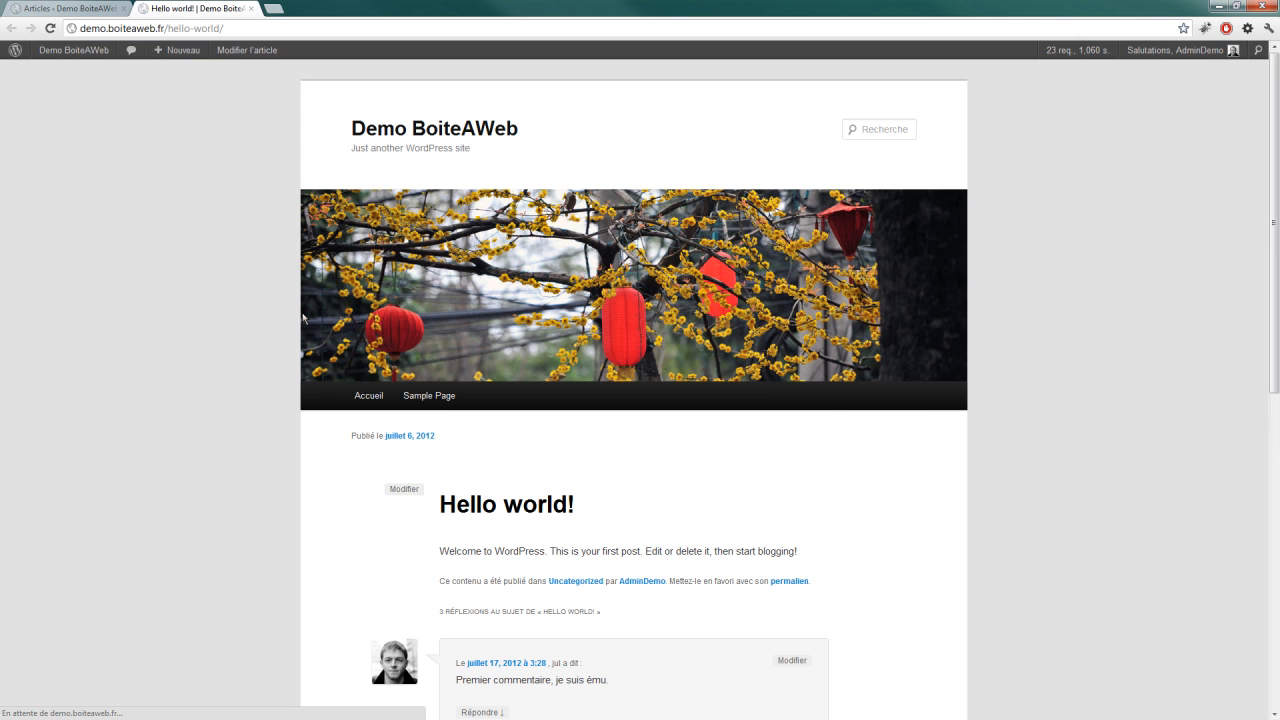
pyautogui.scroll(-3, 302, 318)
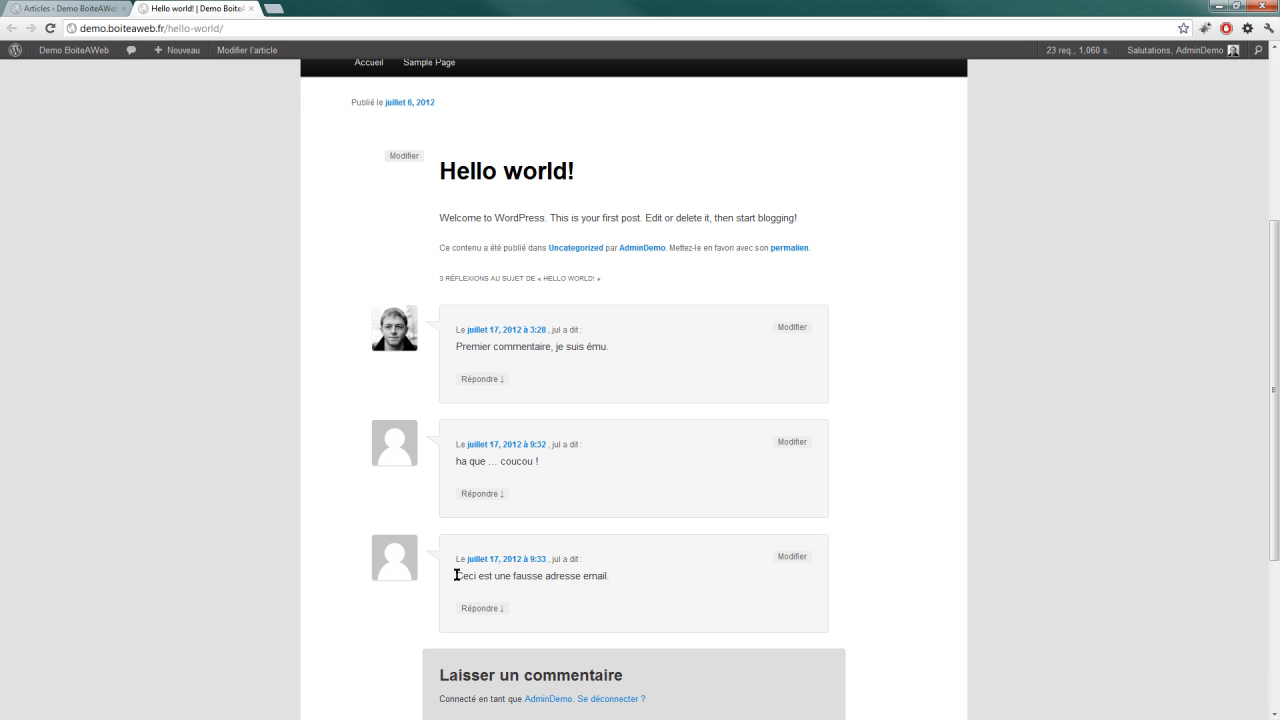
pyautogui.moveTo(457, 577); pyautogui.dragTo(612, 578)
pyautogui.click(617, 577)
pyautogui.click(257, 286)
# Activate the BAW Gravatar Google image extension and open its avatar settings
pyautogui.click(73, 6)
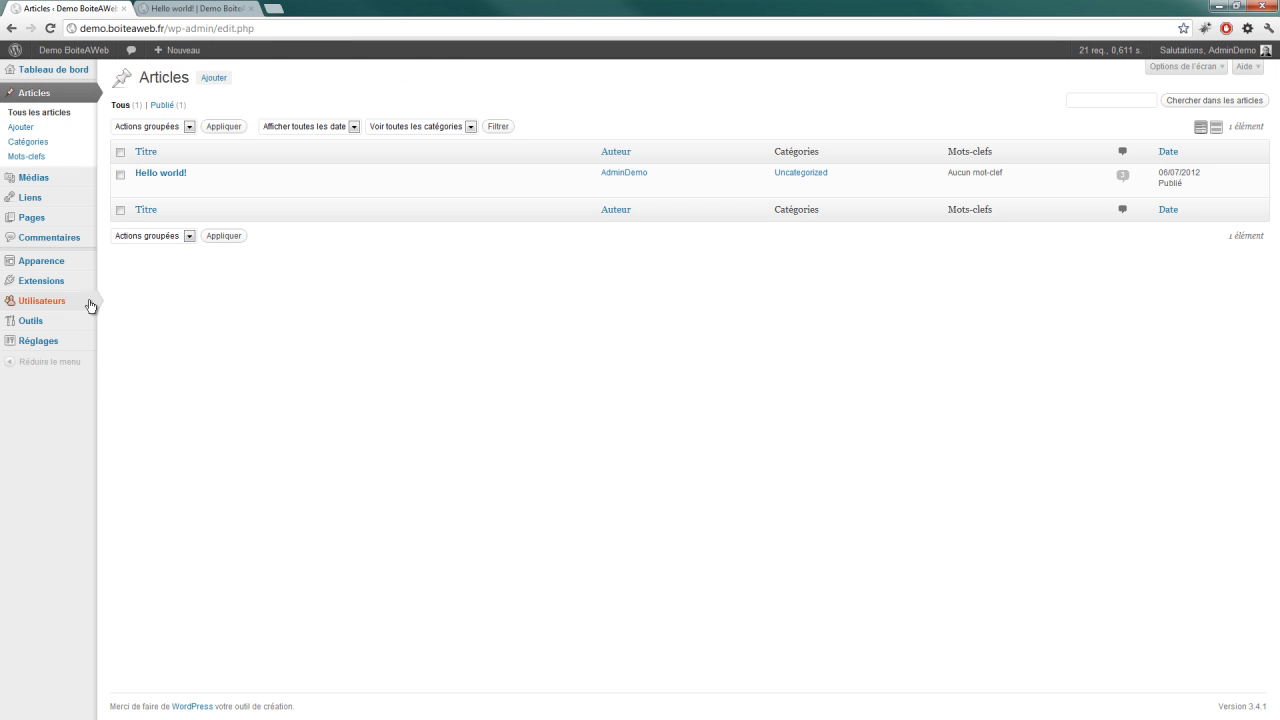
pyautogui.moveTo(60, 340)
pyautogui.click(135, 384)
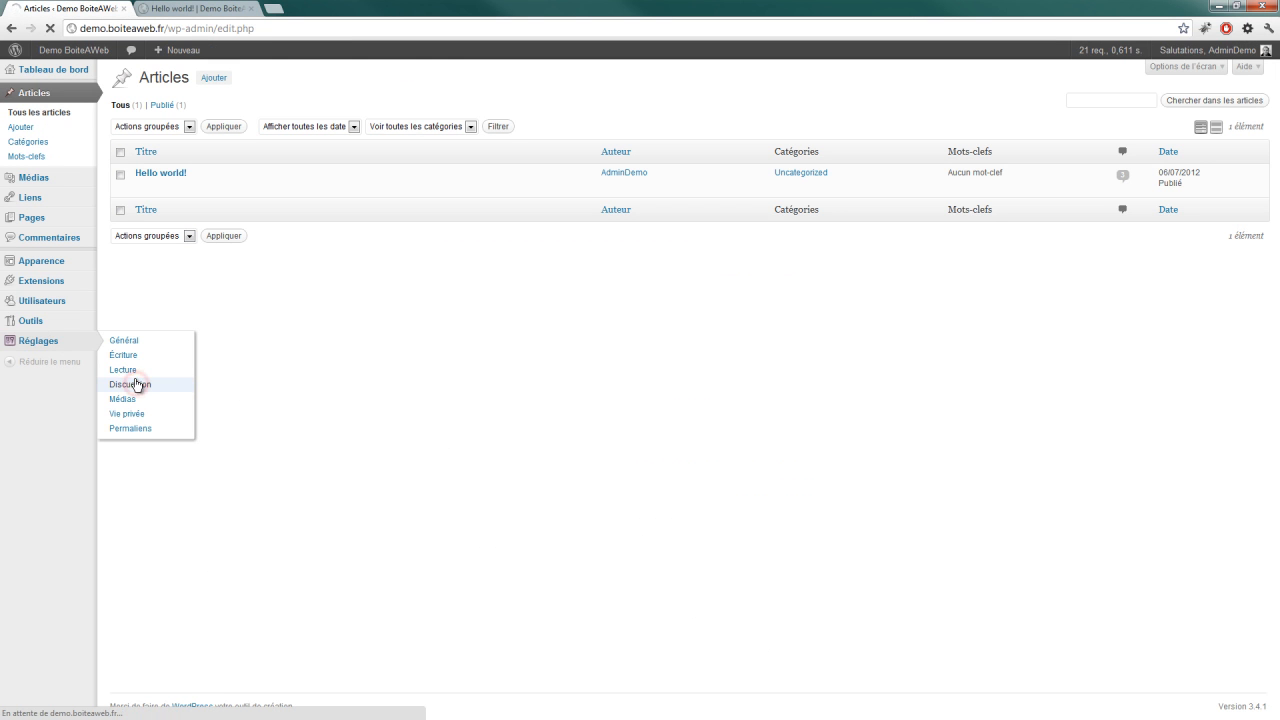
pyautogui.moveTo(75, 218)
pyautogui.click(144, 219)
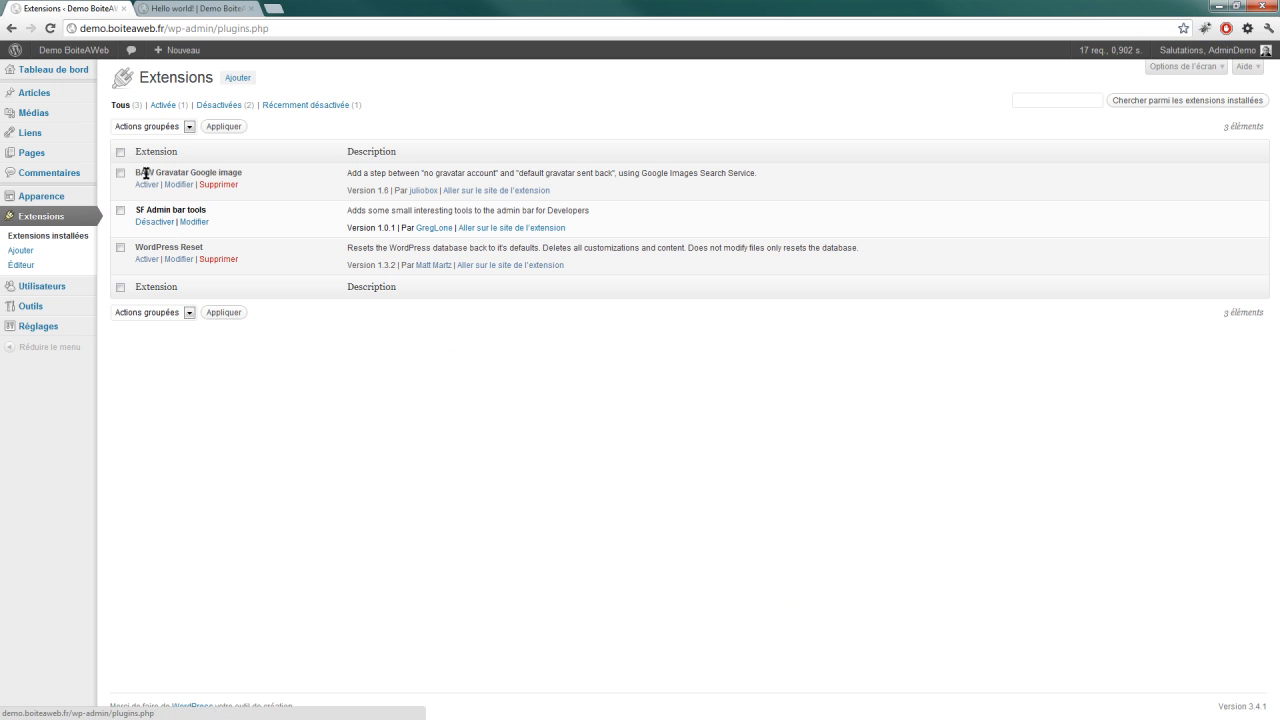
pyautogui.click(147, 187)
pyautogui.click(155, 223)
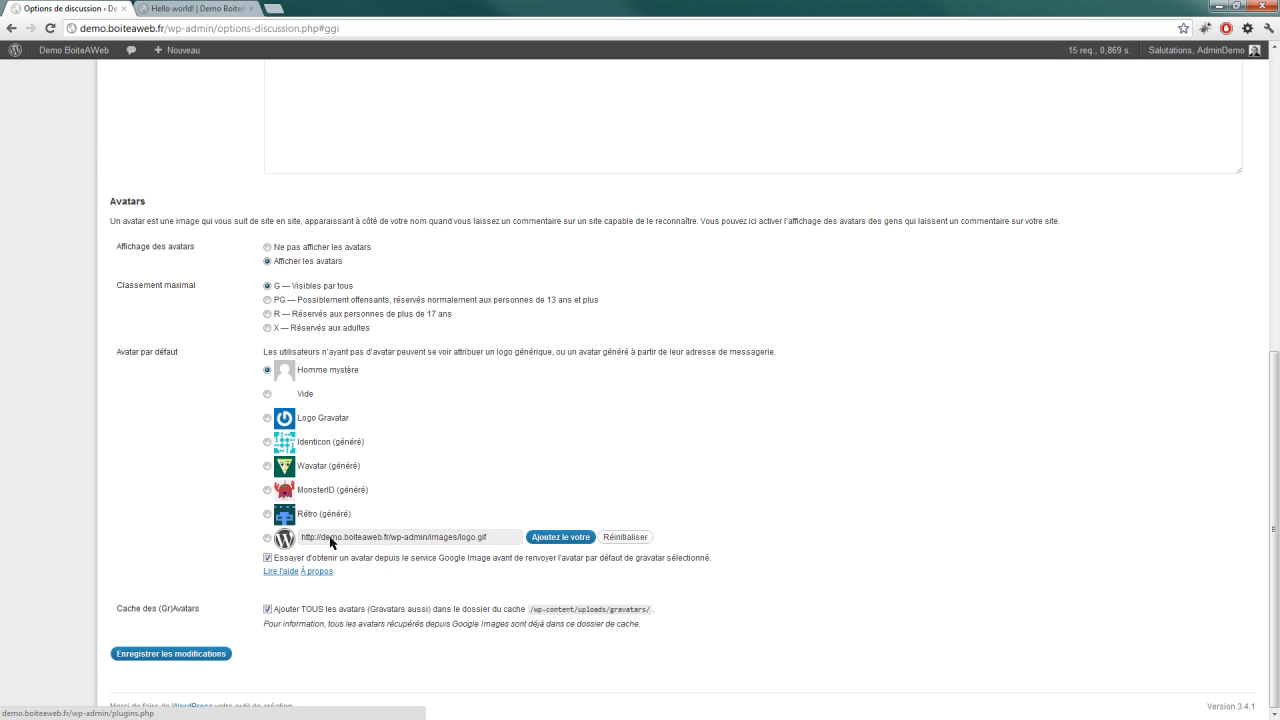
# Select the custom default avatar option and assign it the User-Info image from the media library at original size
pyautogui.click(267, 538)
pyautogui.click(560, 537)
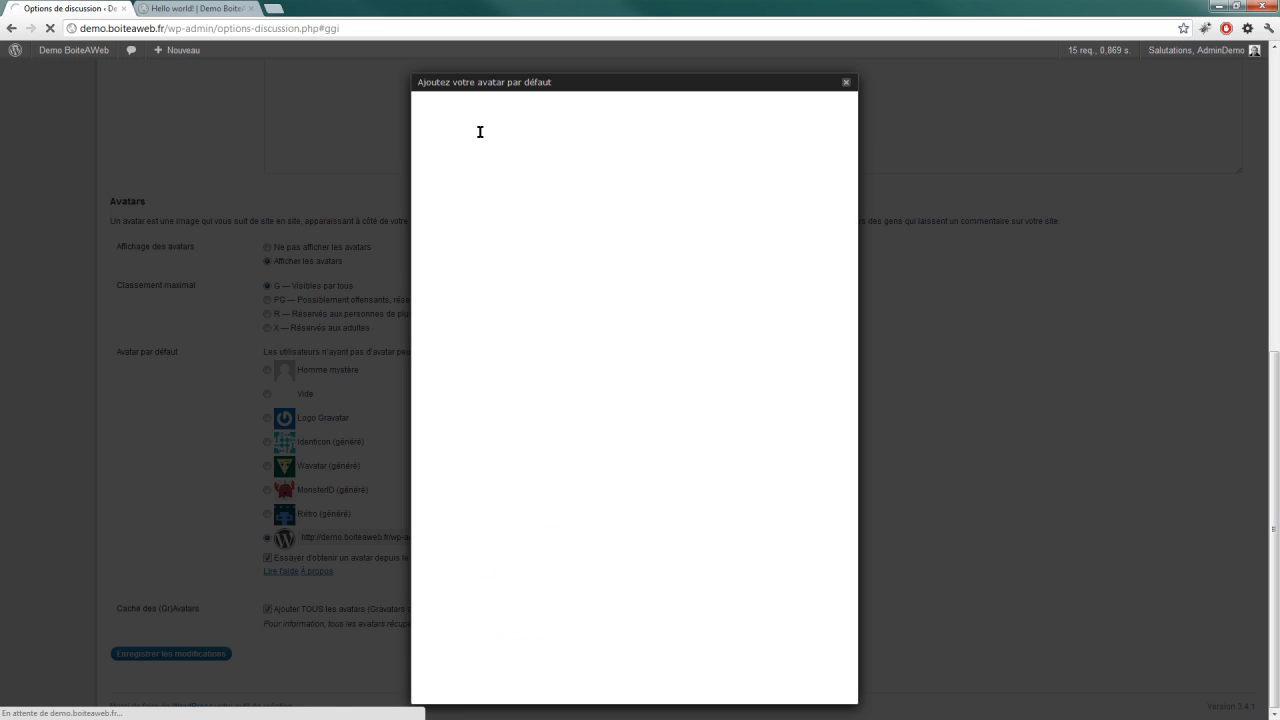
pyautogui.moveTo(418, 82); pyautogui.dragTo(549, 83)
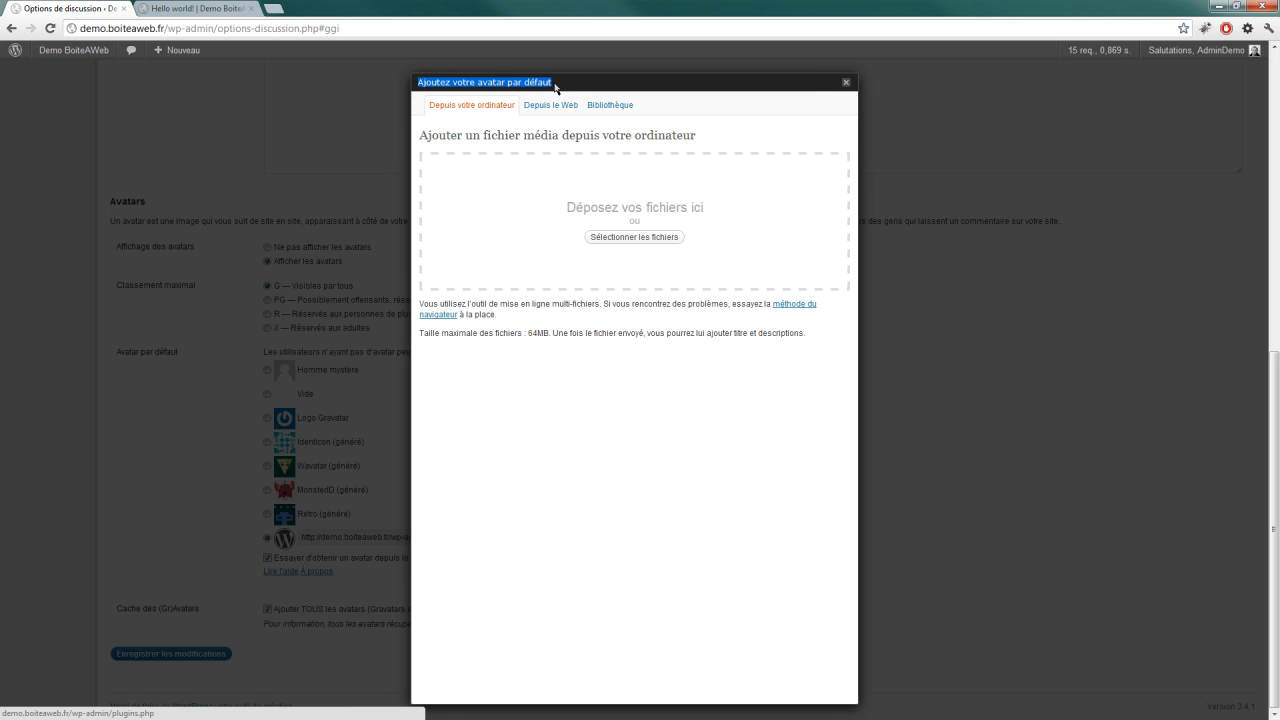
pyautogui.click(512, 83)
pyautogui.click(600, 108)
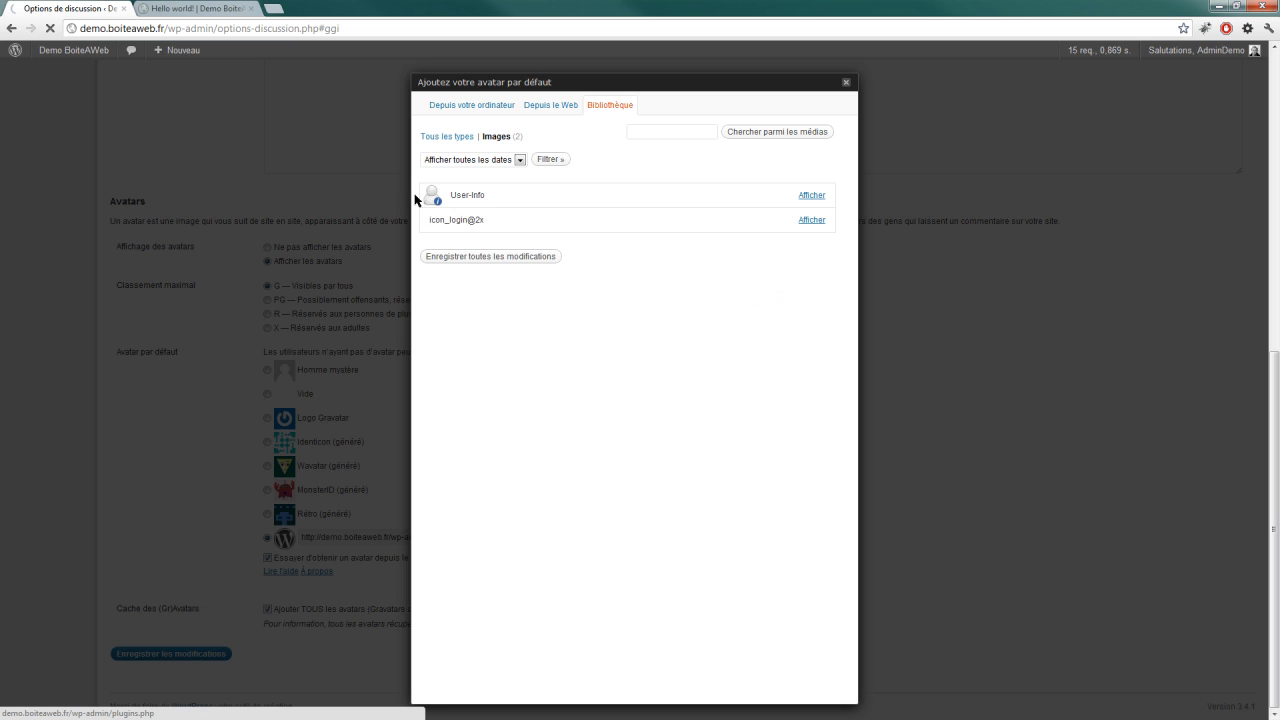
pyautogui.click(814, 197)
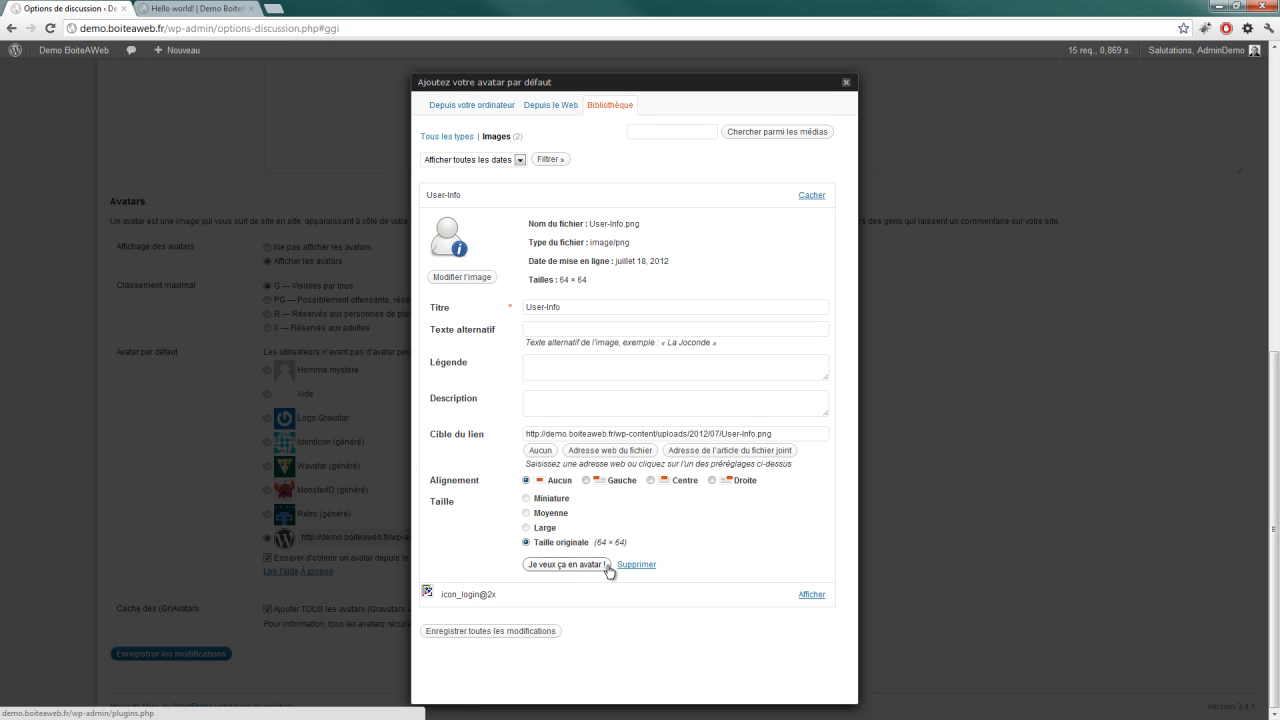
pyautogui.click(570, 568)
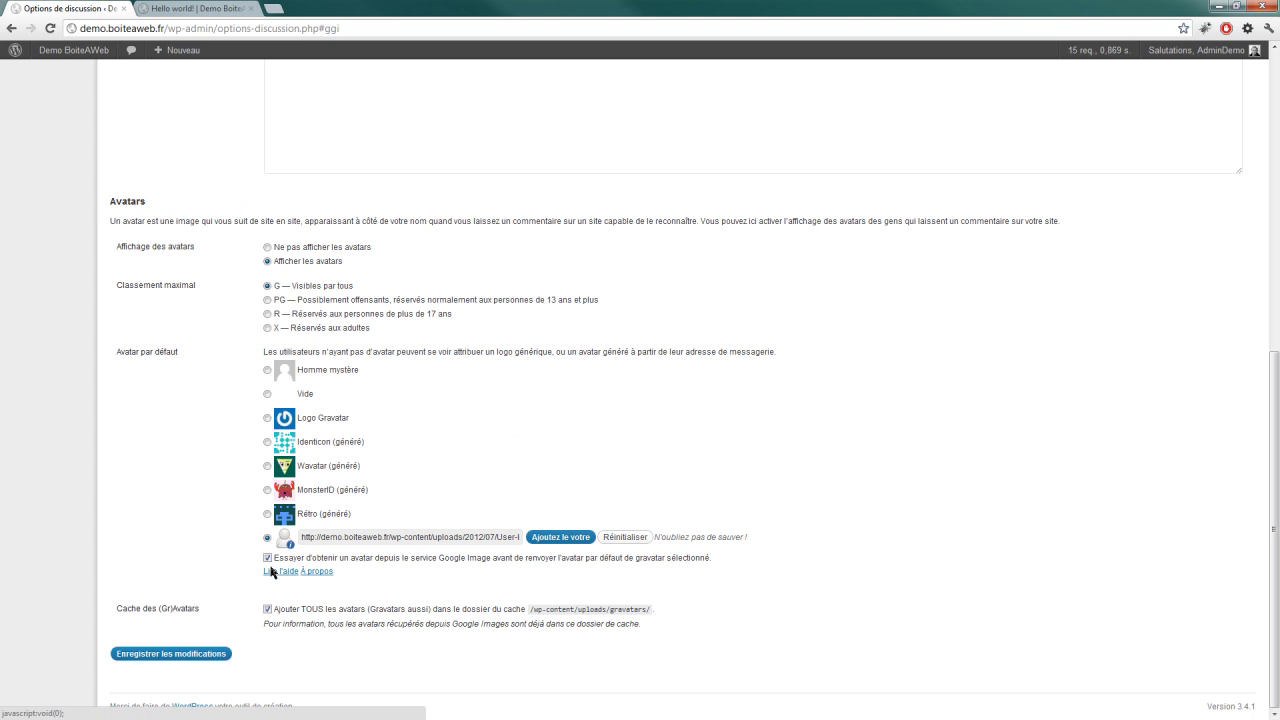
# Disable both the Google Image avatar lookup and the caching of all avatars, and save the discussion settings
pyautogui.click(267, 558)
pyautogui.click(267, 608)
pyautogui.click(210, 655)
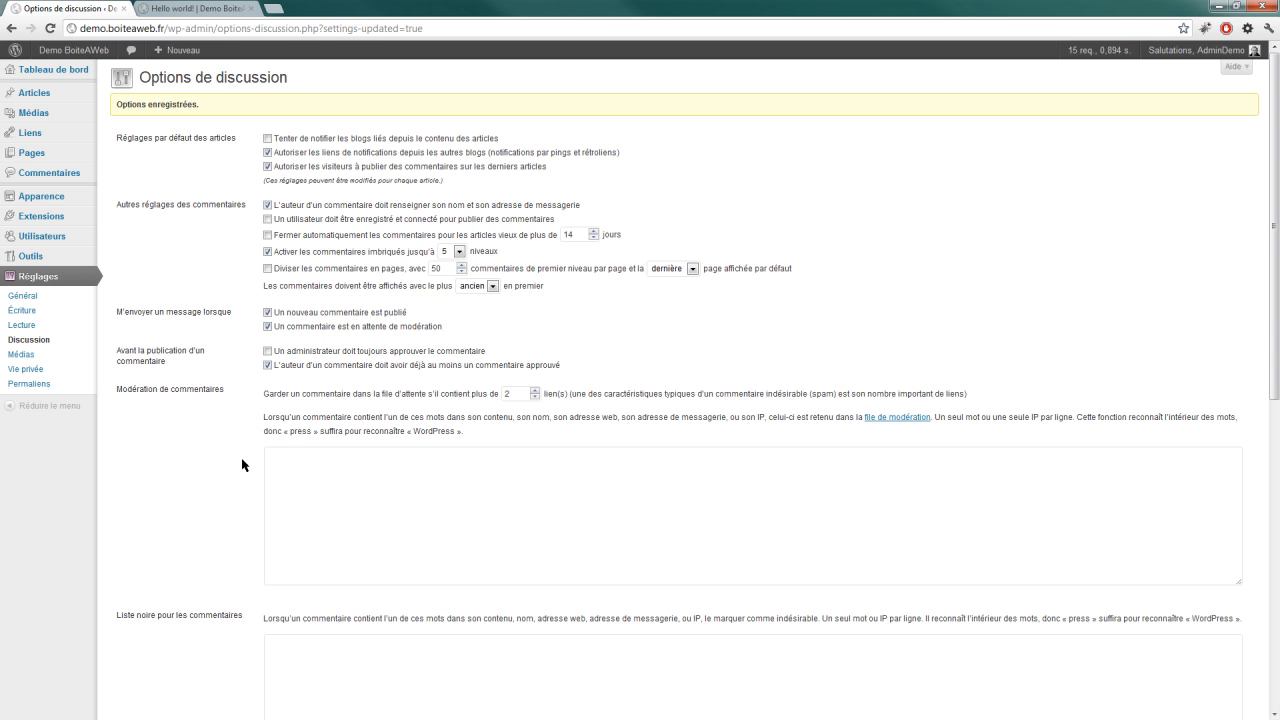
pyautogui.scroll(-15, 252, 322)
# Reload the "Hello world!" article and check the avatars beside its comments
pyautogui.click(190, 8)
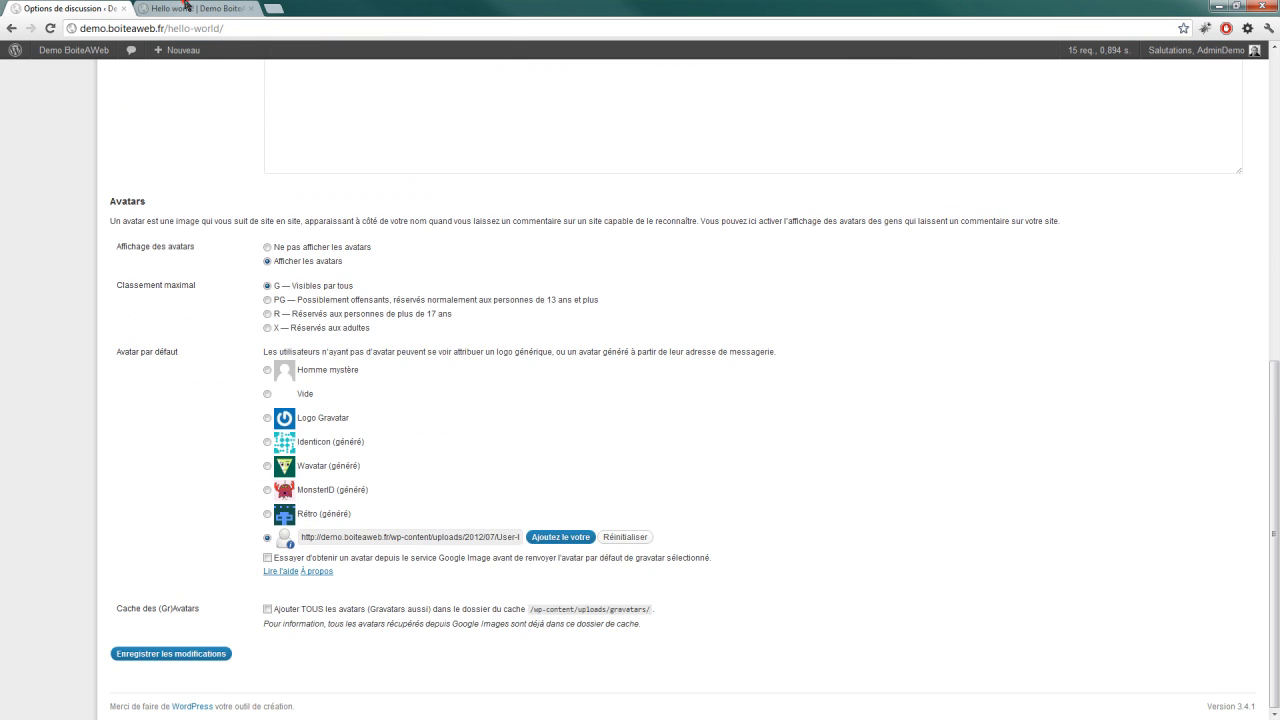
pyautogui.click(50, 28)
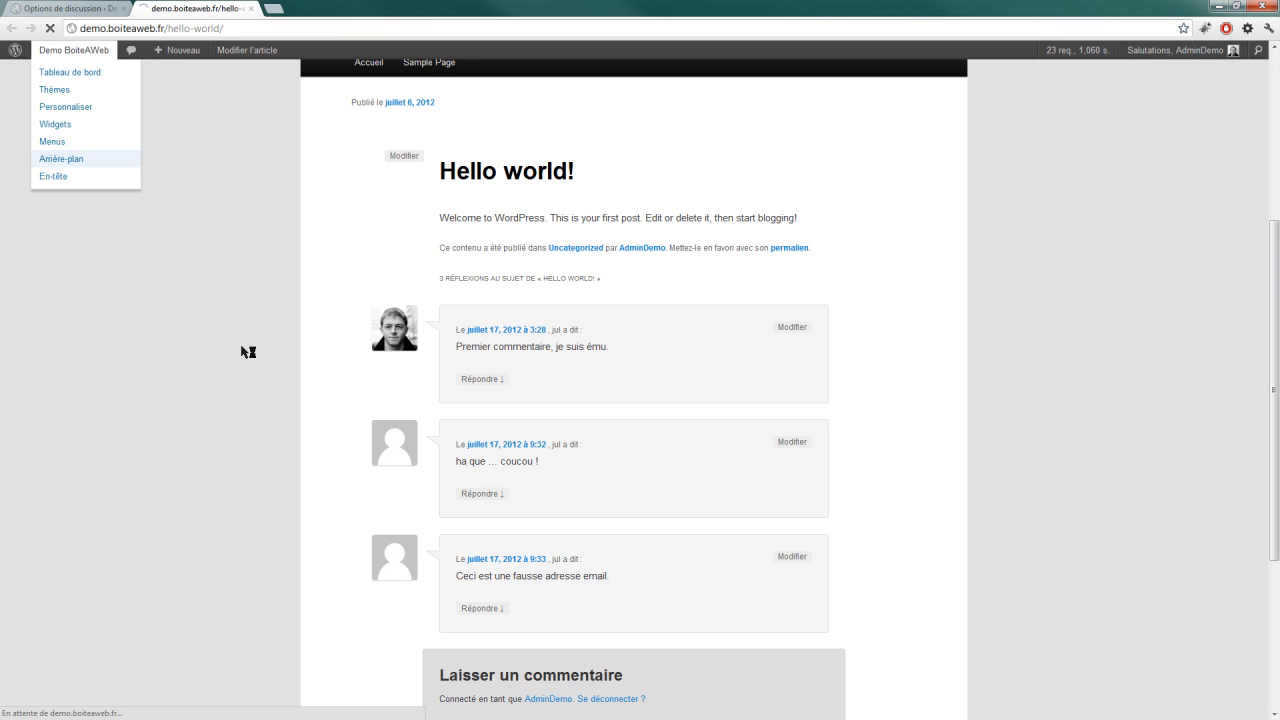
pyautogui.scroll(-5, 243, 387)
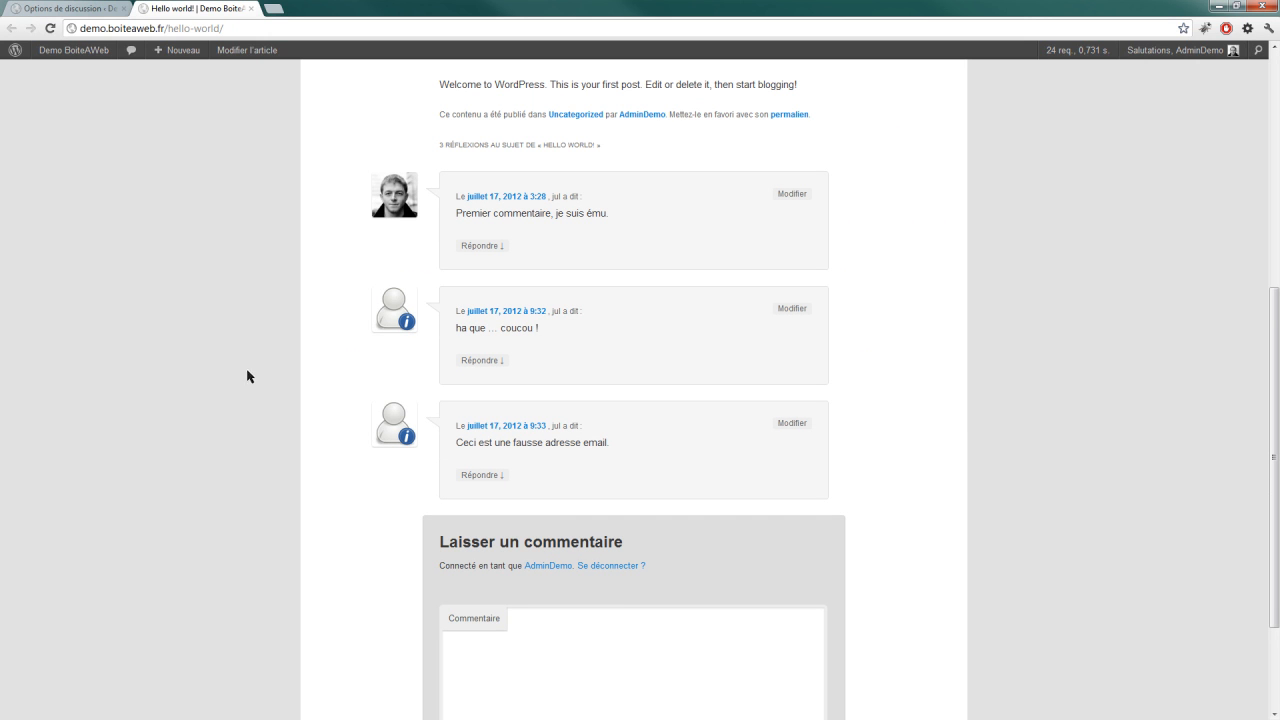
# Inspect the first comment's avatar with Firebug Lite to examine its image source
pyautogui.rightClick(386, 211)
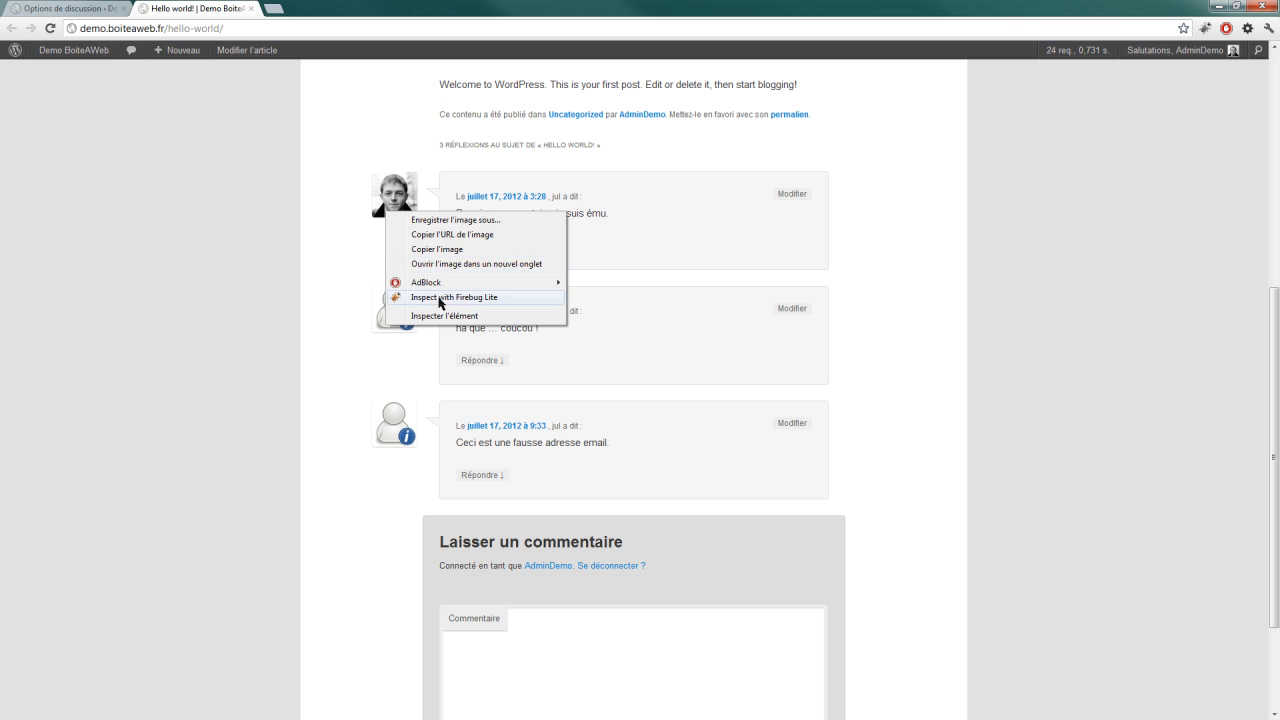
pyautogui.click(440, 298)
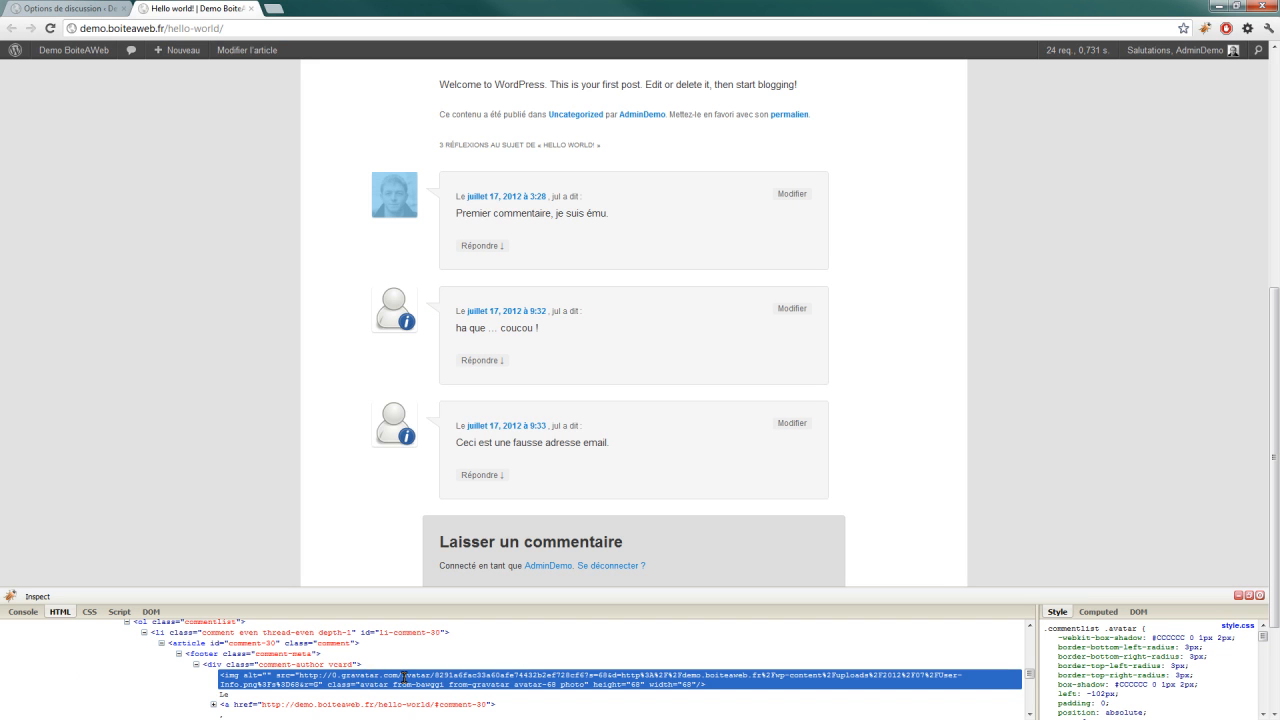
pyautogui.click(720, 676)
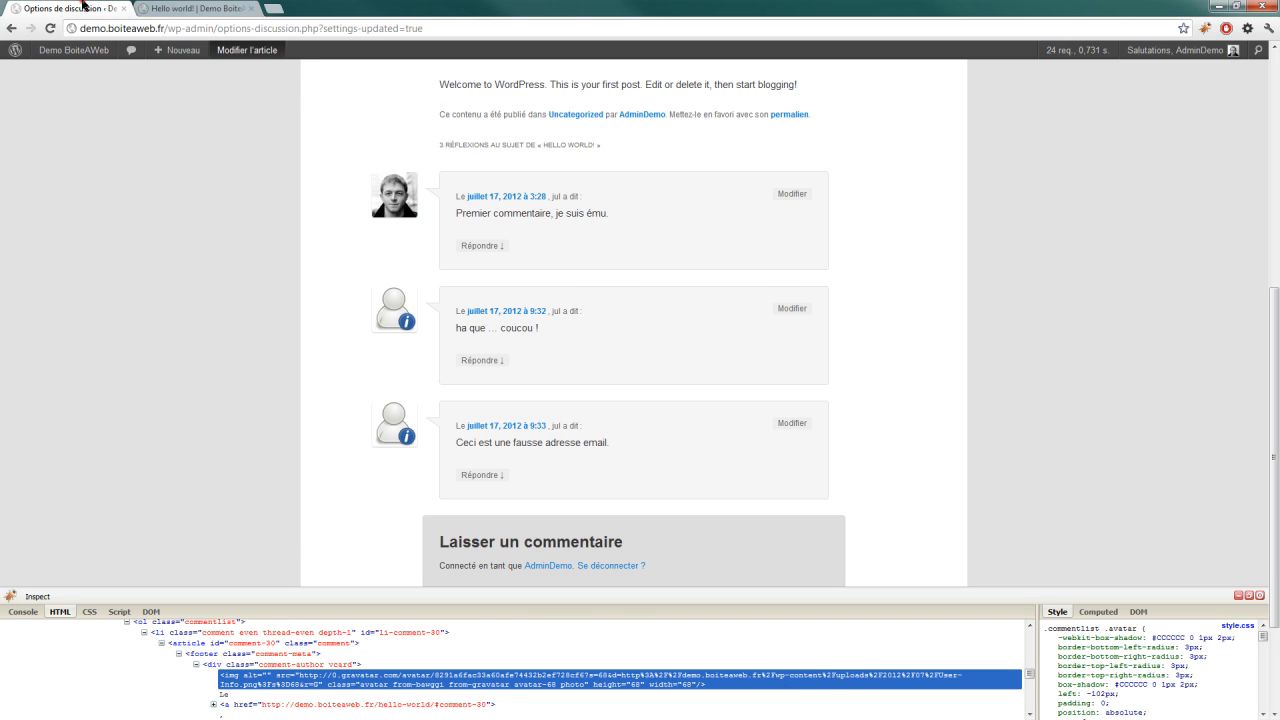
# Enable the Google Image avatar lookup in the discussion settings and save the changes
pyautogui.click(84, 7)
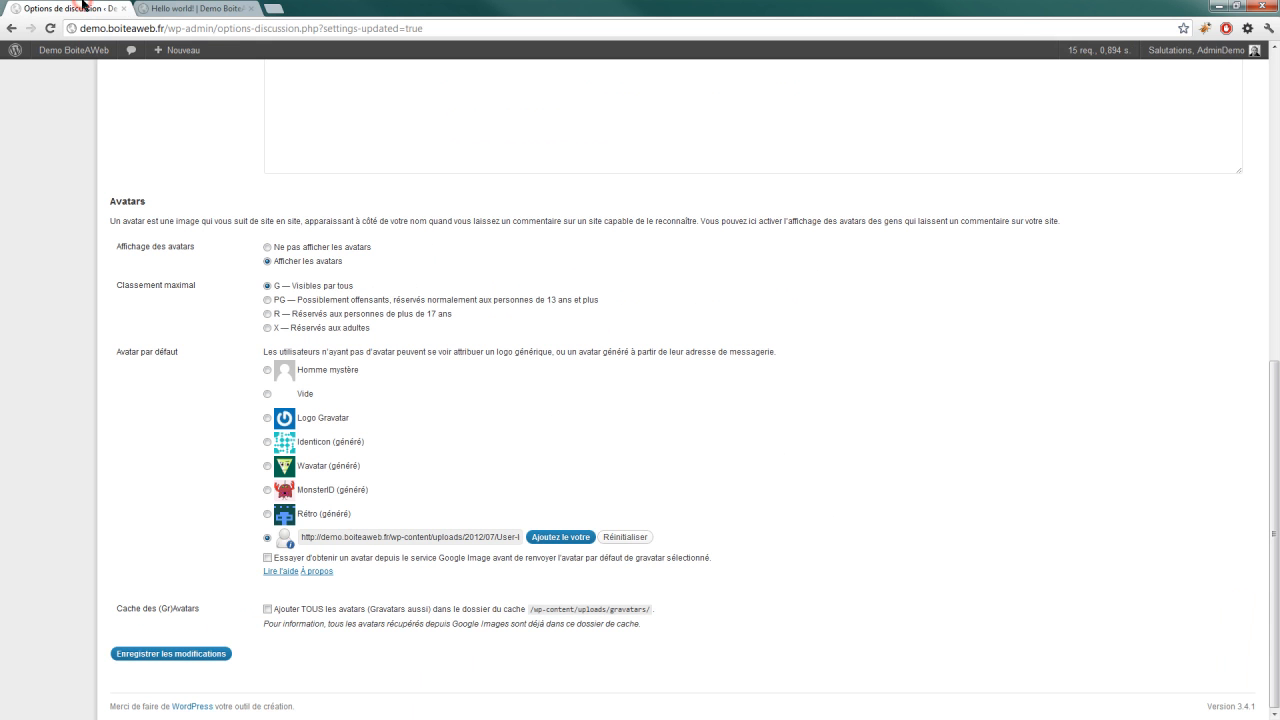
pyautogui.click(267, 558)
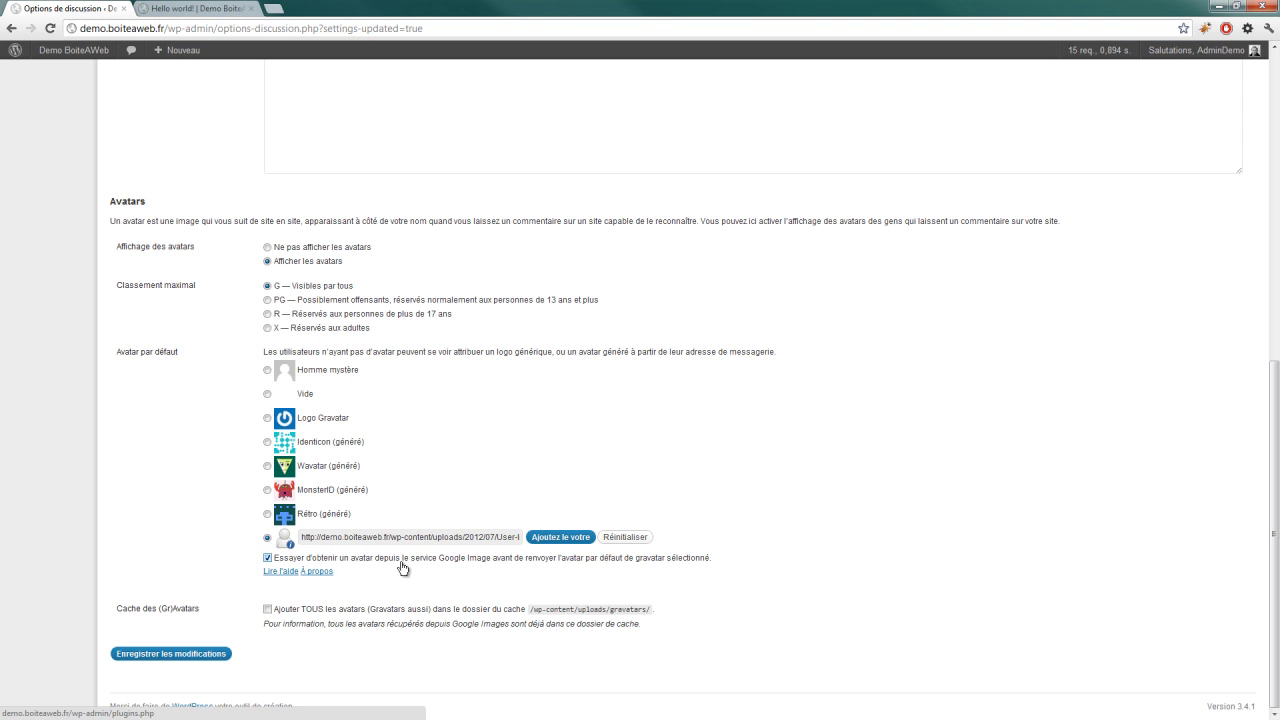
pyautogui.click(213, 656)
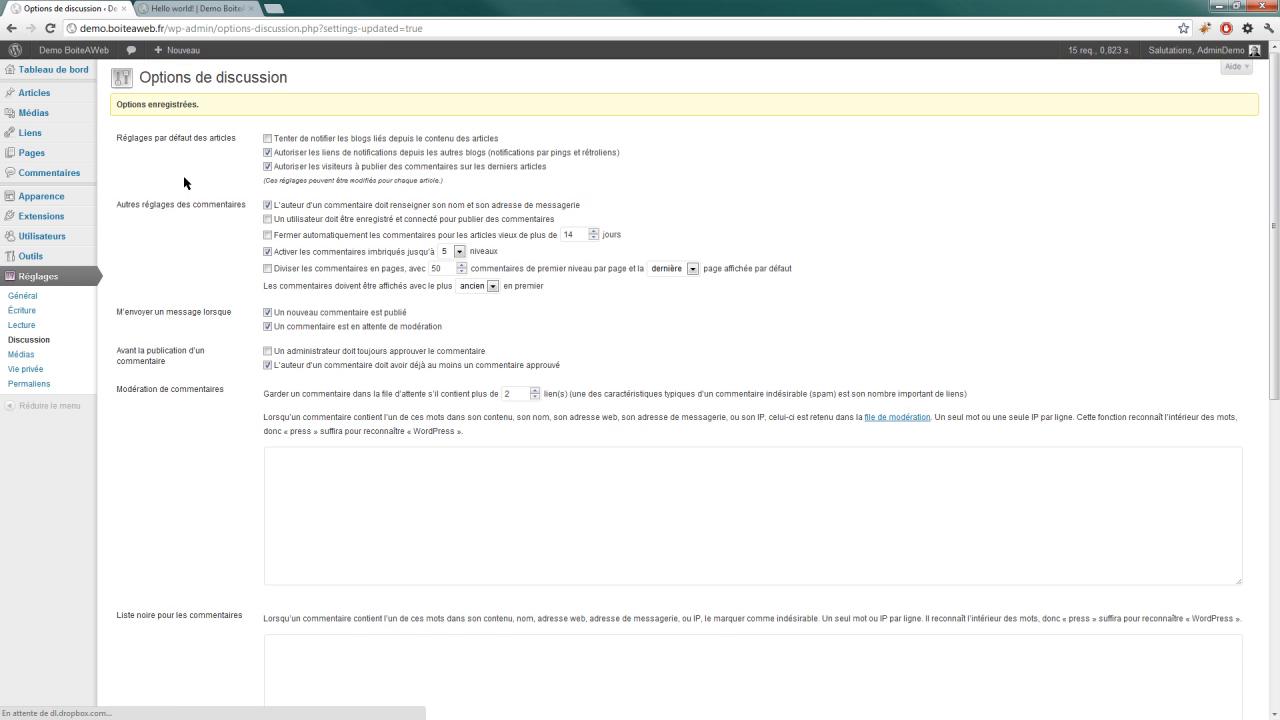
# Check the commenters' avatars in the admin comments list and on the reloaded "Hello world!" article
pyautogui.click(76, 175)
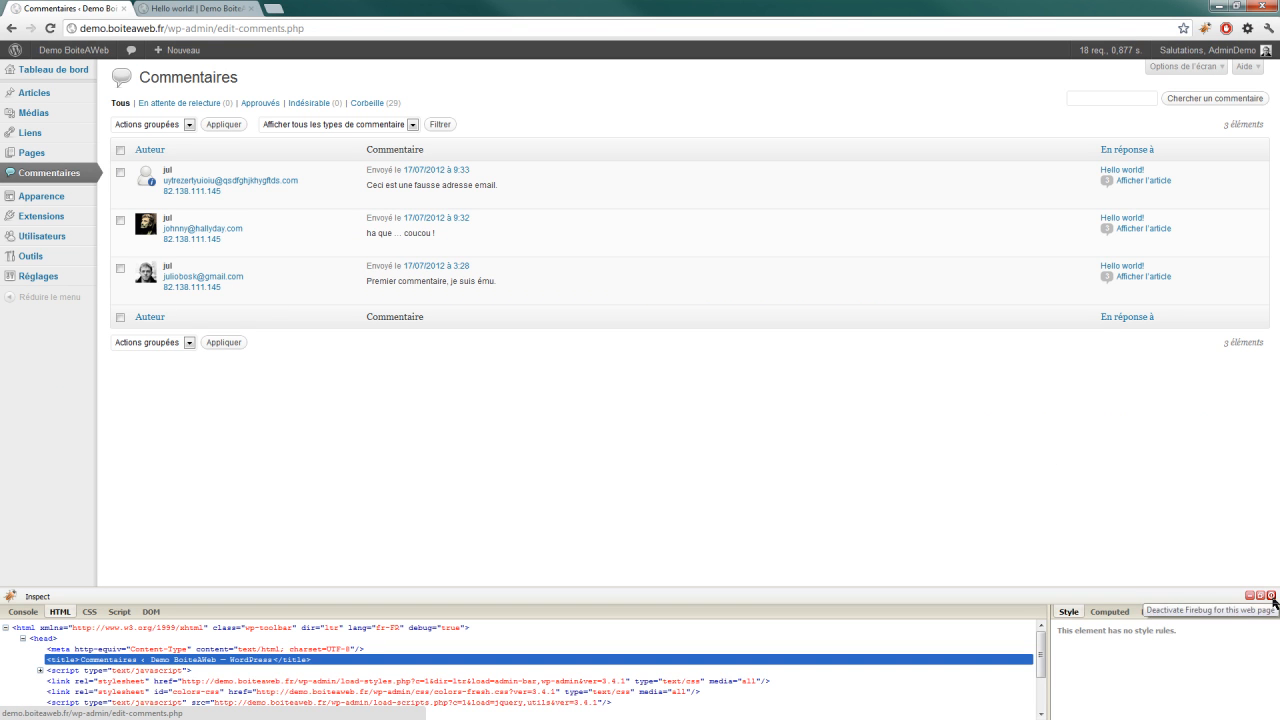
pyautogui.click(1272, 596)
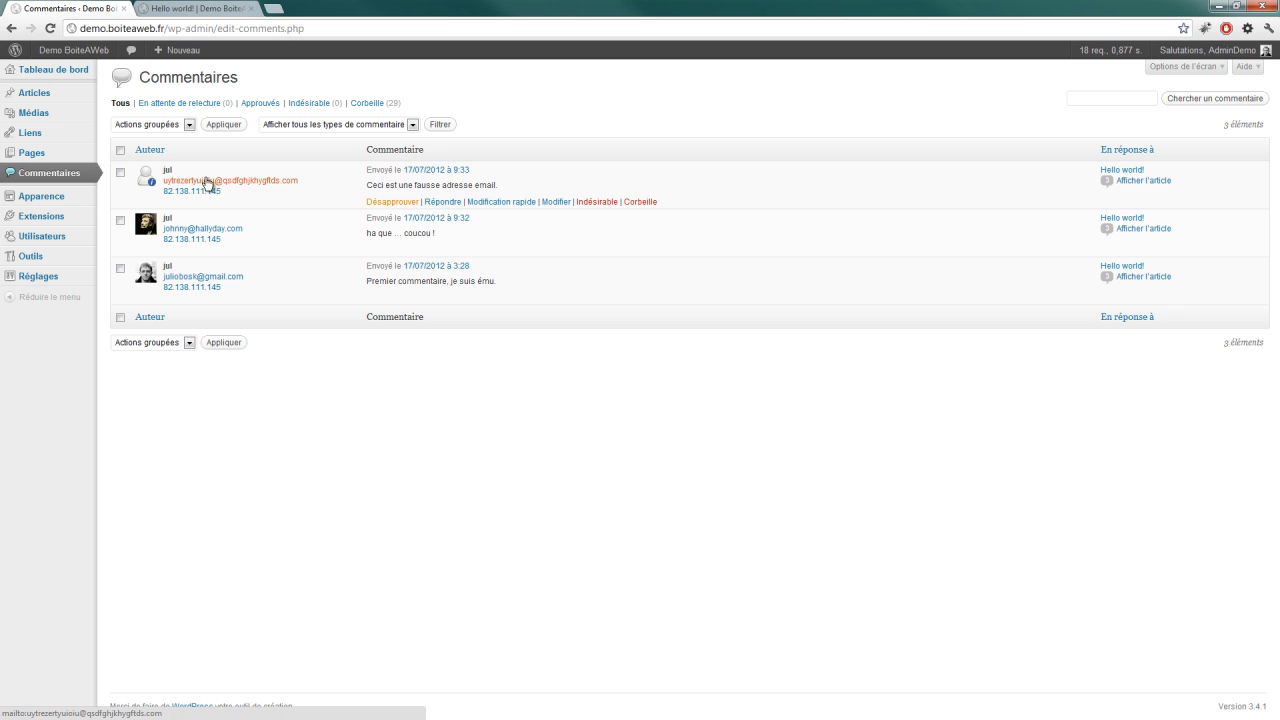
pyautogui.click(178, 9)
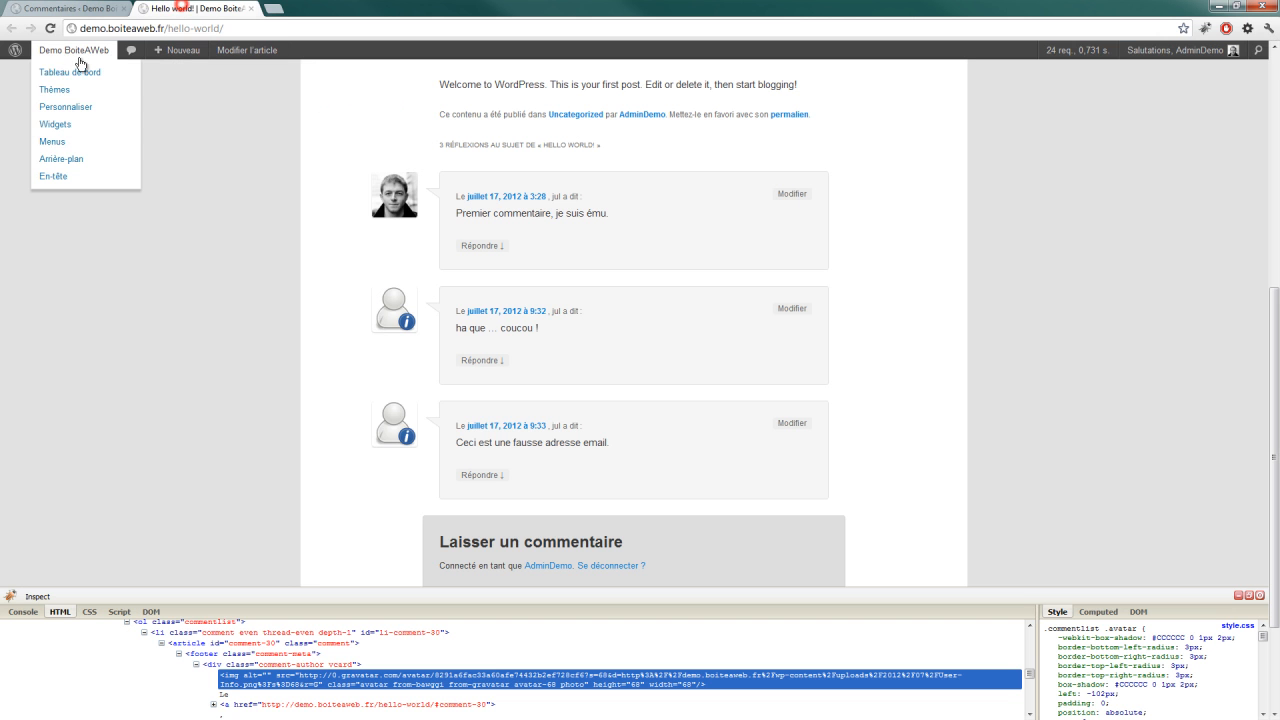
pyautogui.click(50, 28)
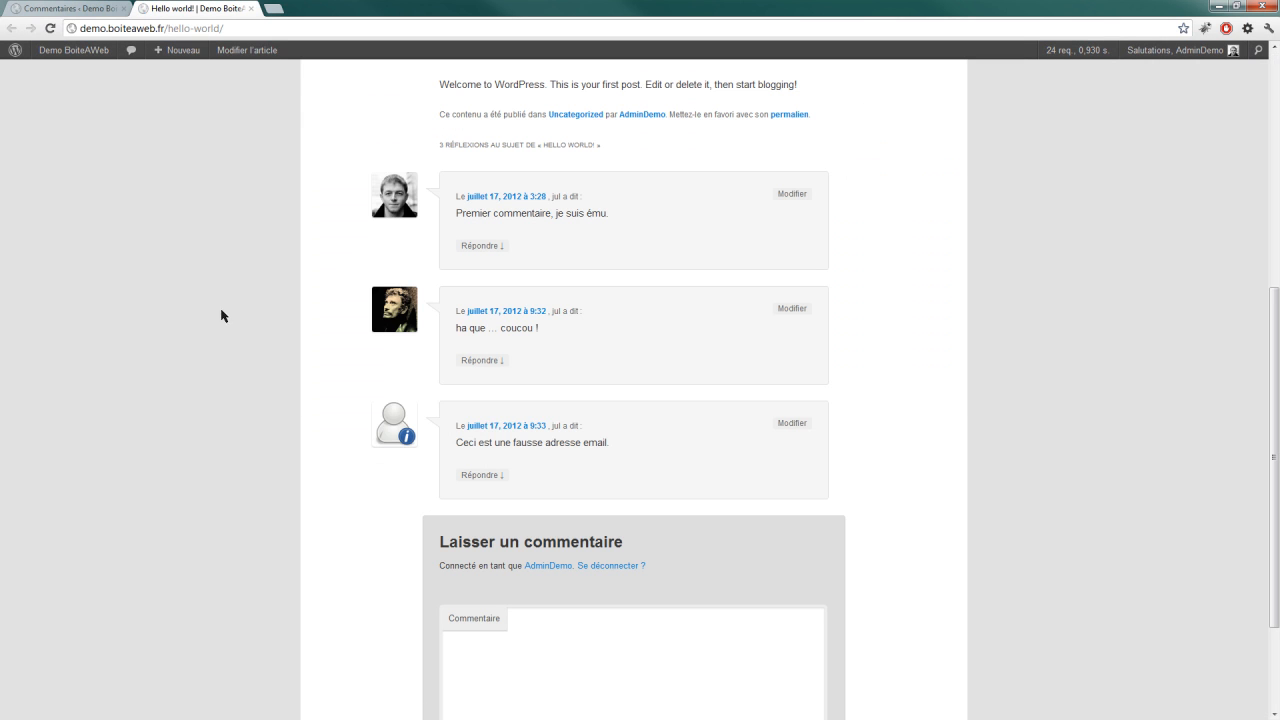
# Inspect the second comment's avatar with Firebug Lite and examine its image path and file extension
pyautogui.rightClick(395, 312)
pyautogui.click(306, 337)
pyautogui.rightClick(395, 308)
pyautogui.click(405, 390)
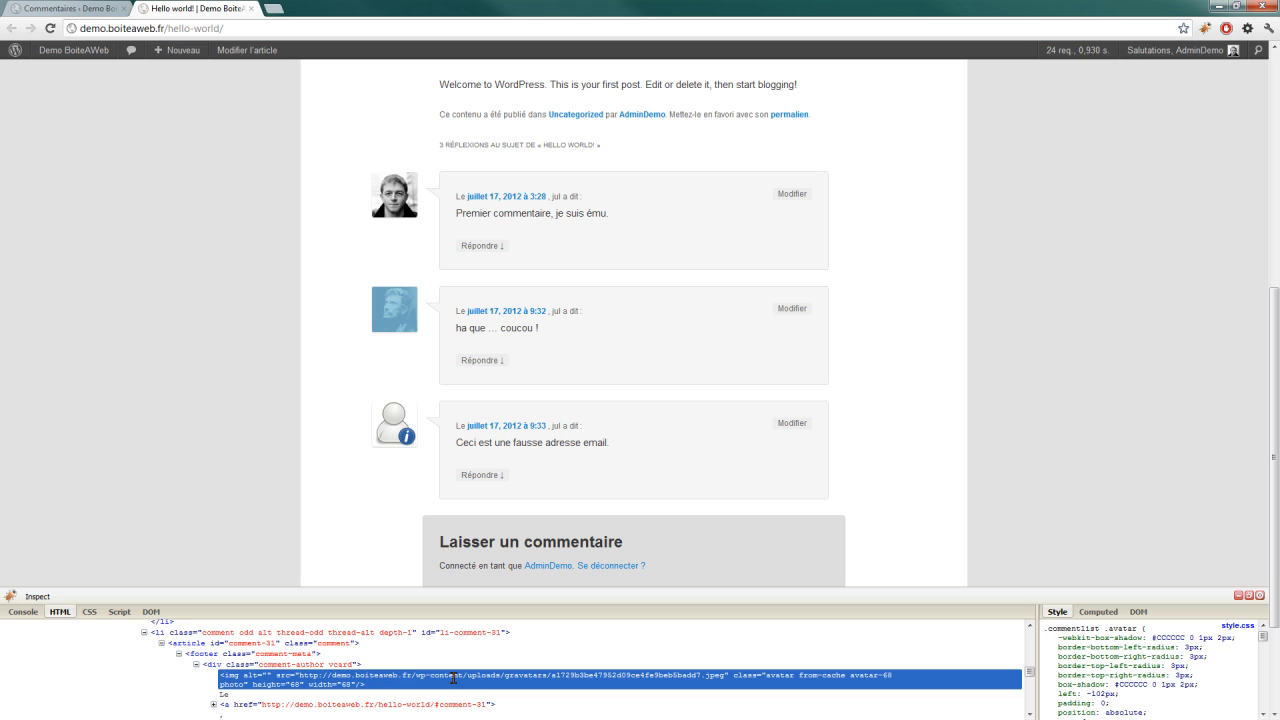
pyautogui.click(521, 677)
pyautogui.click(575, 677)
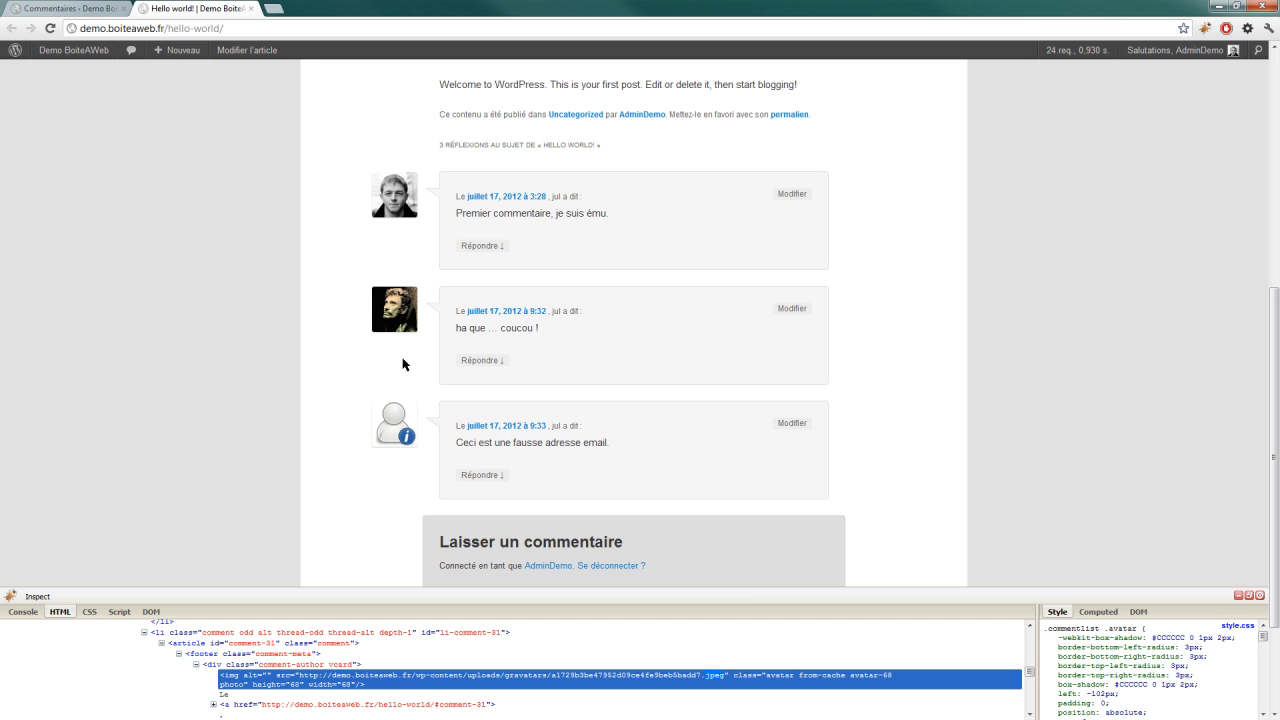
# Inspect the first comment's avatar again with Firebug Lite to compare its image source
pyautogui.rightClick(386, 204)
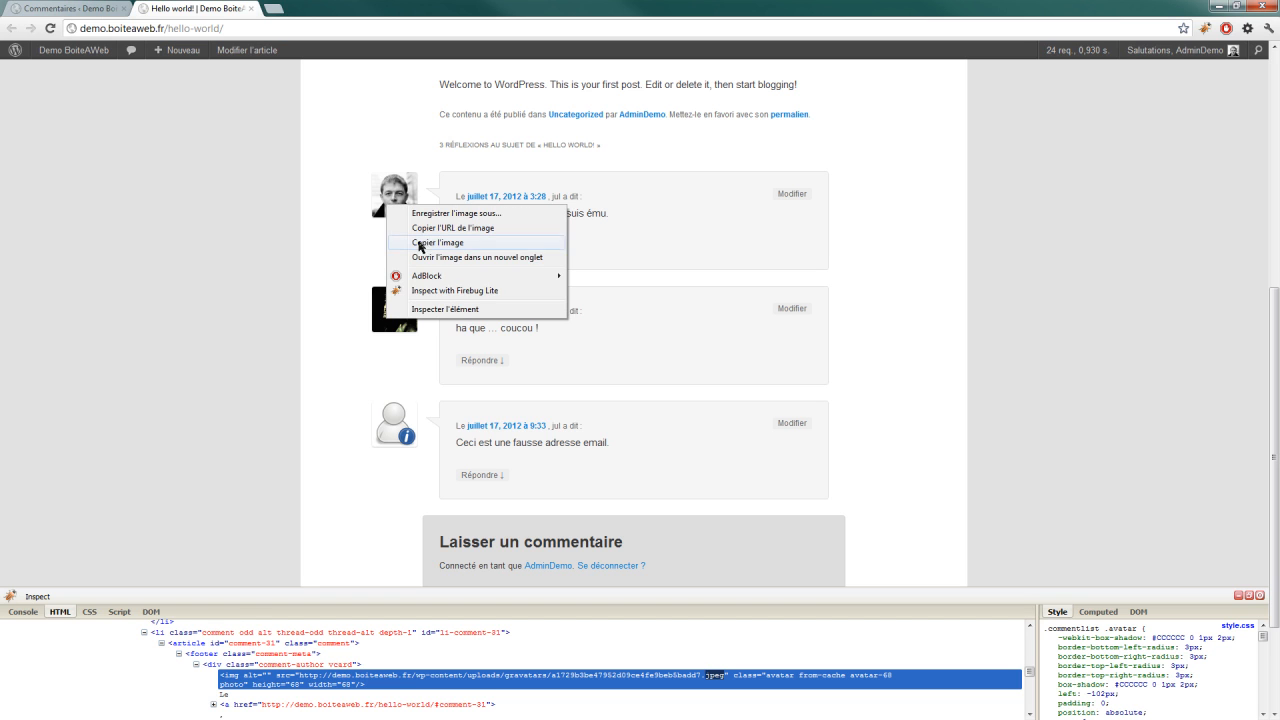
pyautogui.click(458, 294)
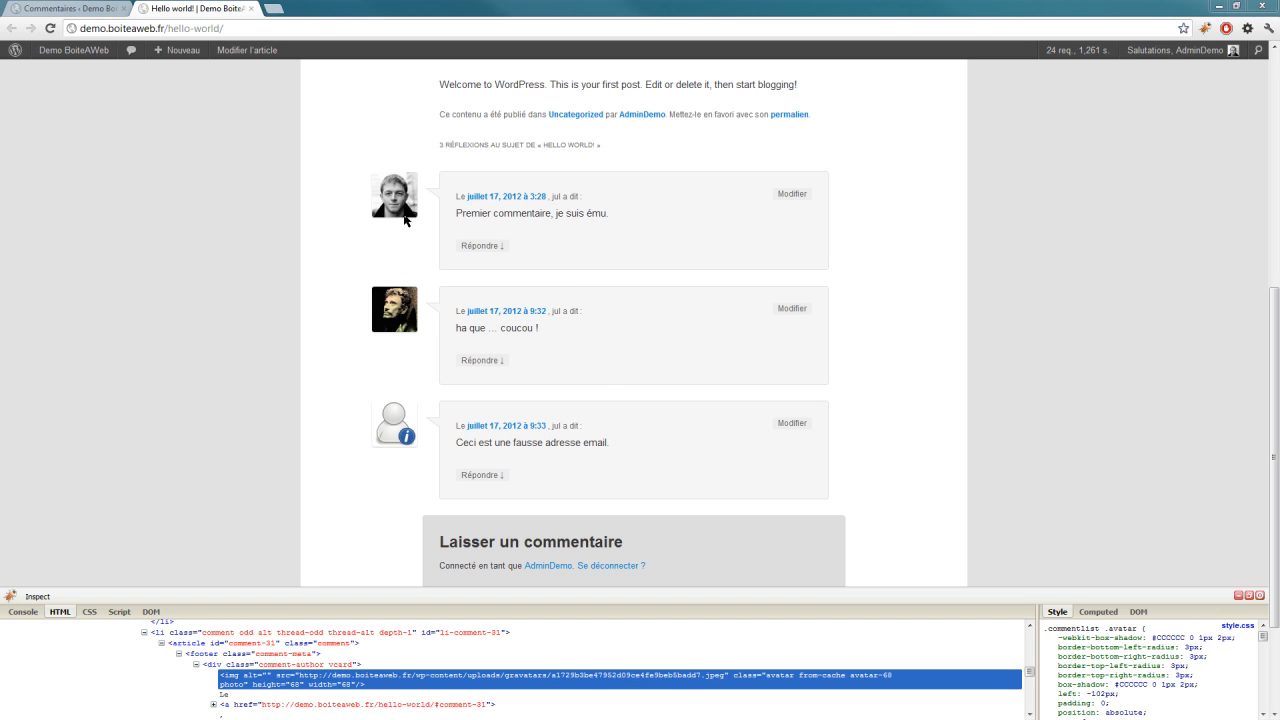
pyautogui.rightClick(406, 220)
pyautogui.click(470, 295)
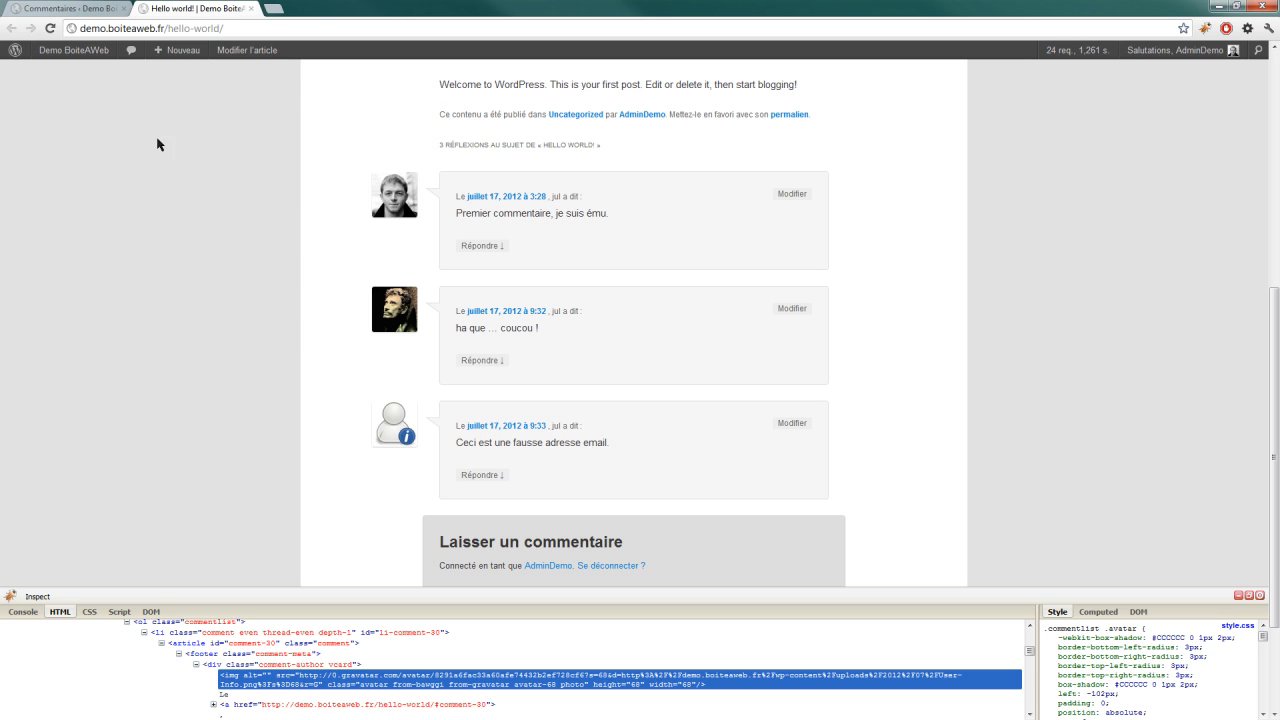
# Enable storing all avatars, Gravatars included, in the /wp-content/uploads/gravatars/ cache folder in the discussion settings and save the changes
pyautogui.click(70, 7)
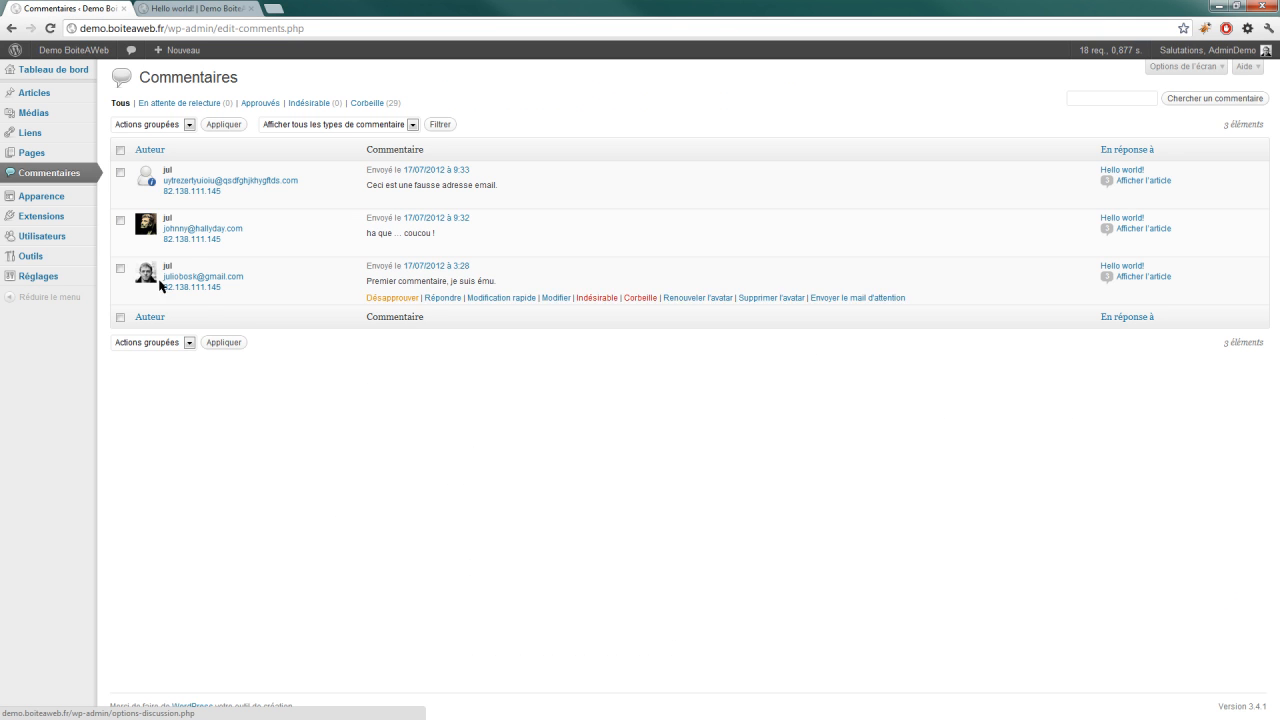
pyautogui.moveTo(66, 278)
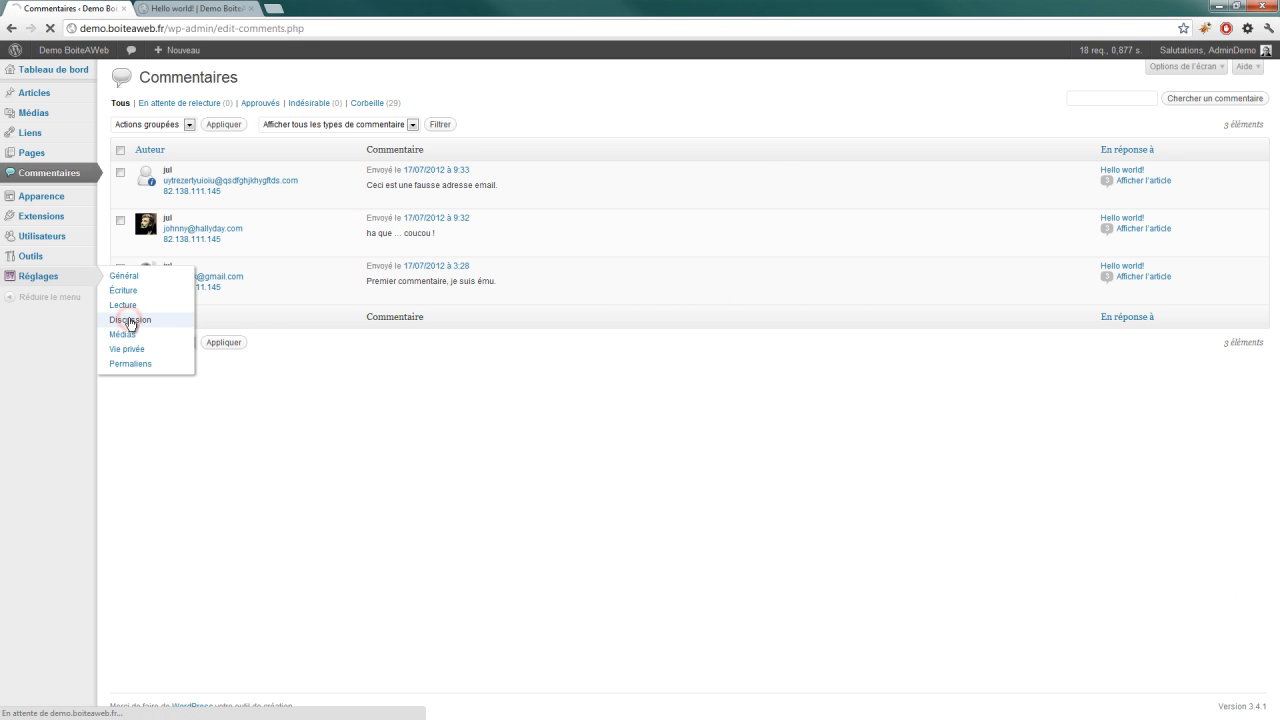
pyautogui.click(130, 321)
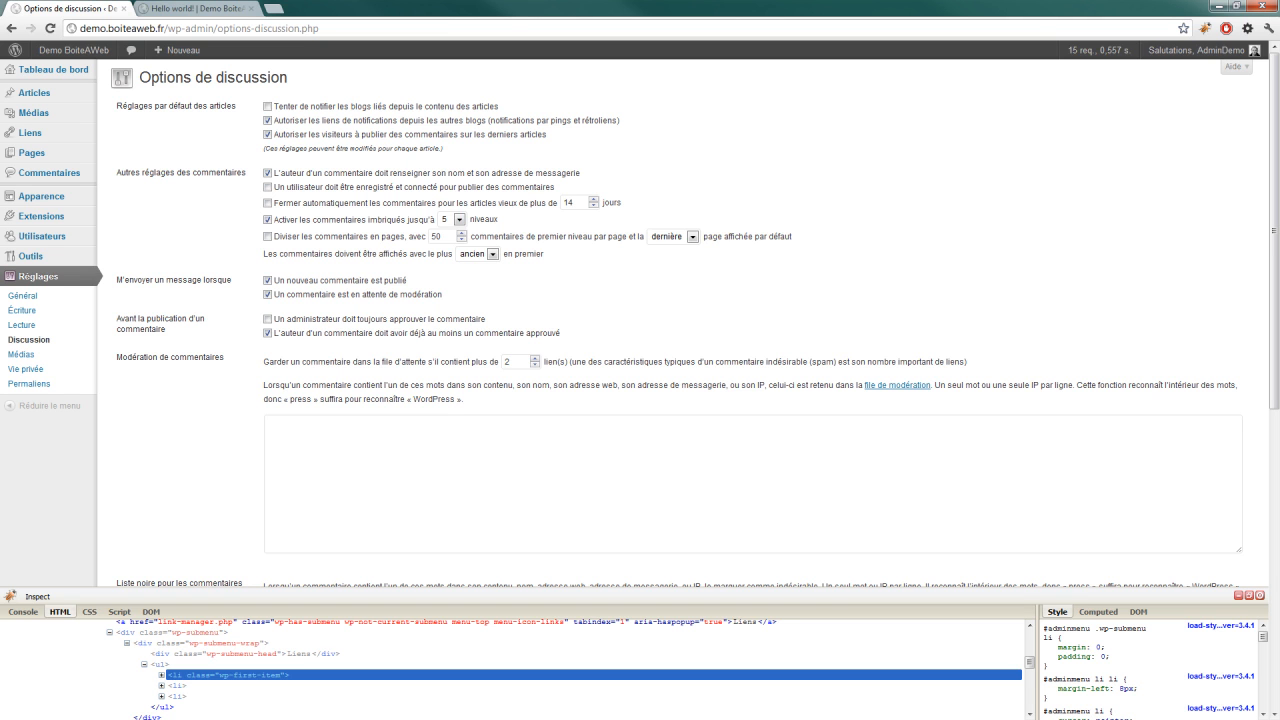
pyautogui.scroll(-4, 864, 487)
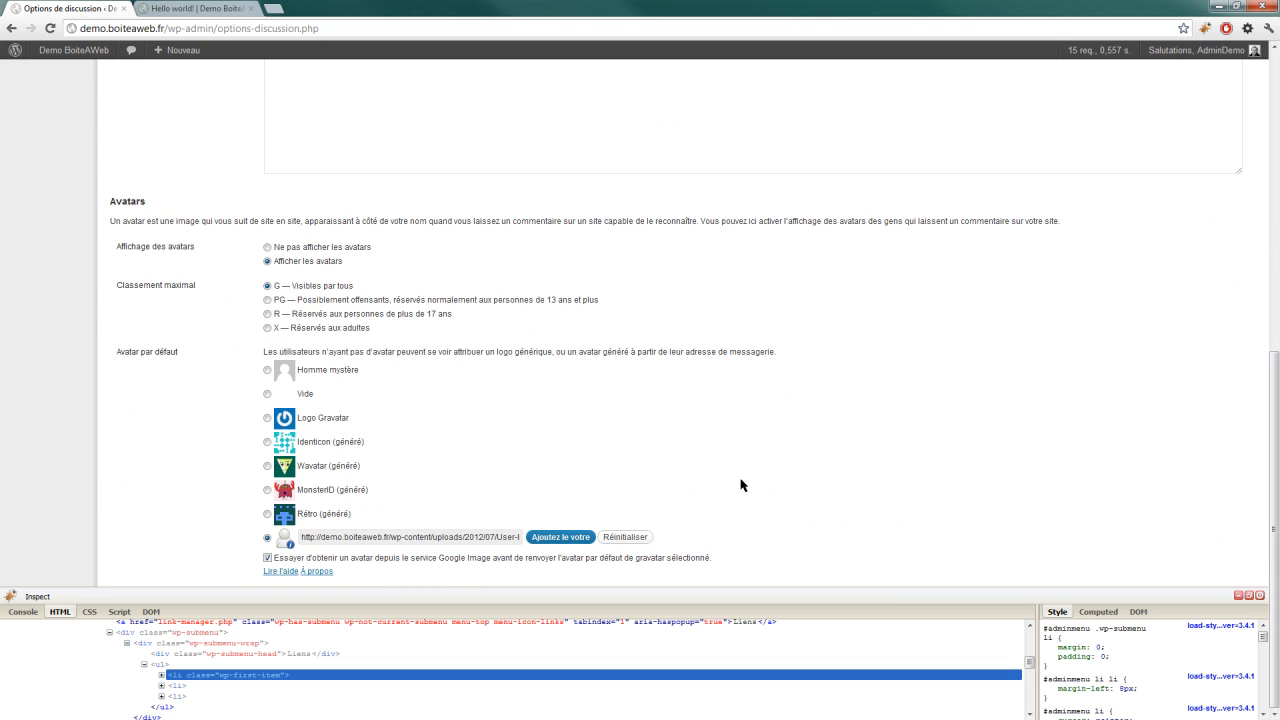
pyautogui.click(1259, 596)
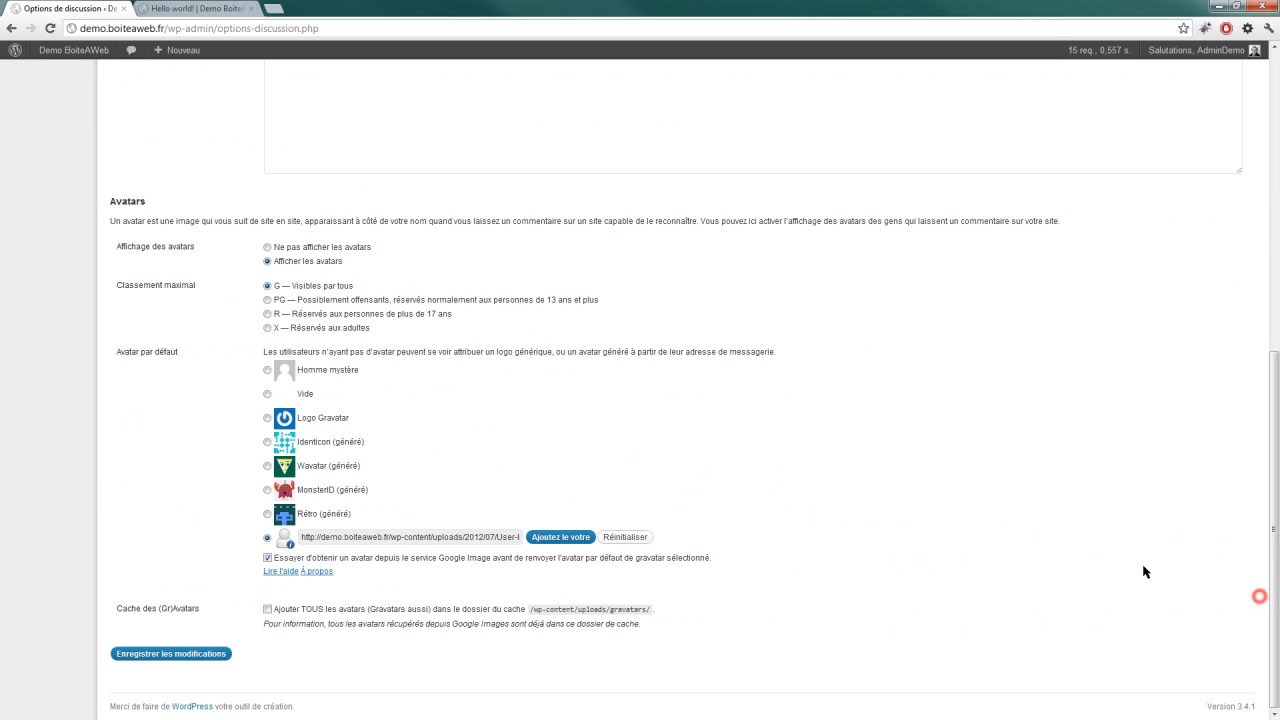
pyautogui.click(267, 608)
pyautogui.click(210, 655)
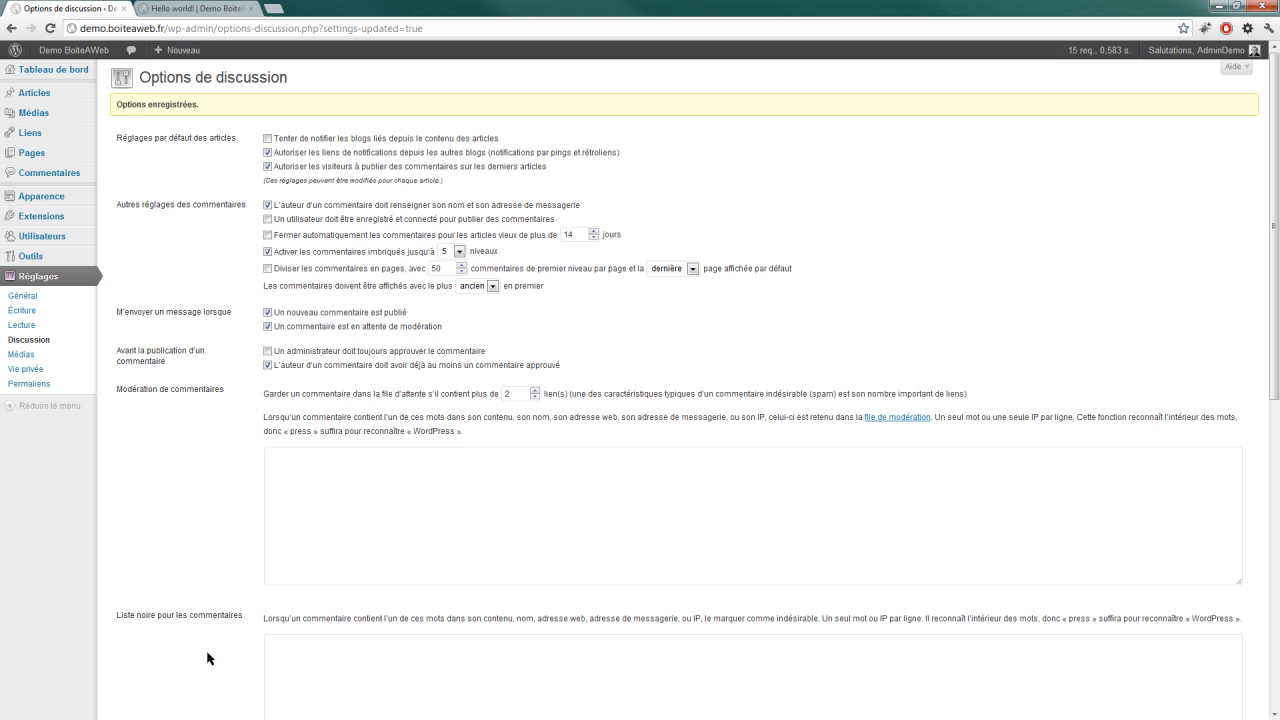
# Reload the "Hello world!" article and look over the avatars beside its three comments
pyautogui.click(205, 9)
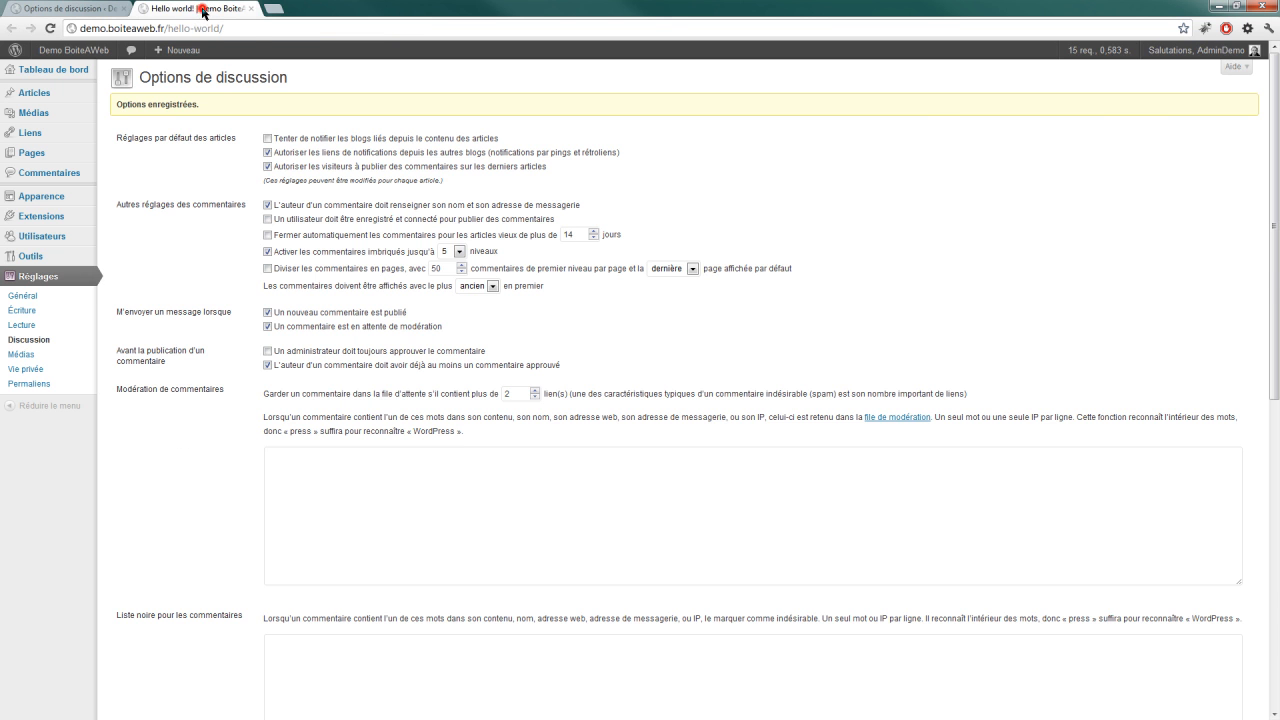
pyautogui.moveTo(178, 50)
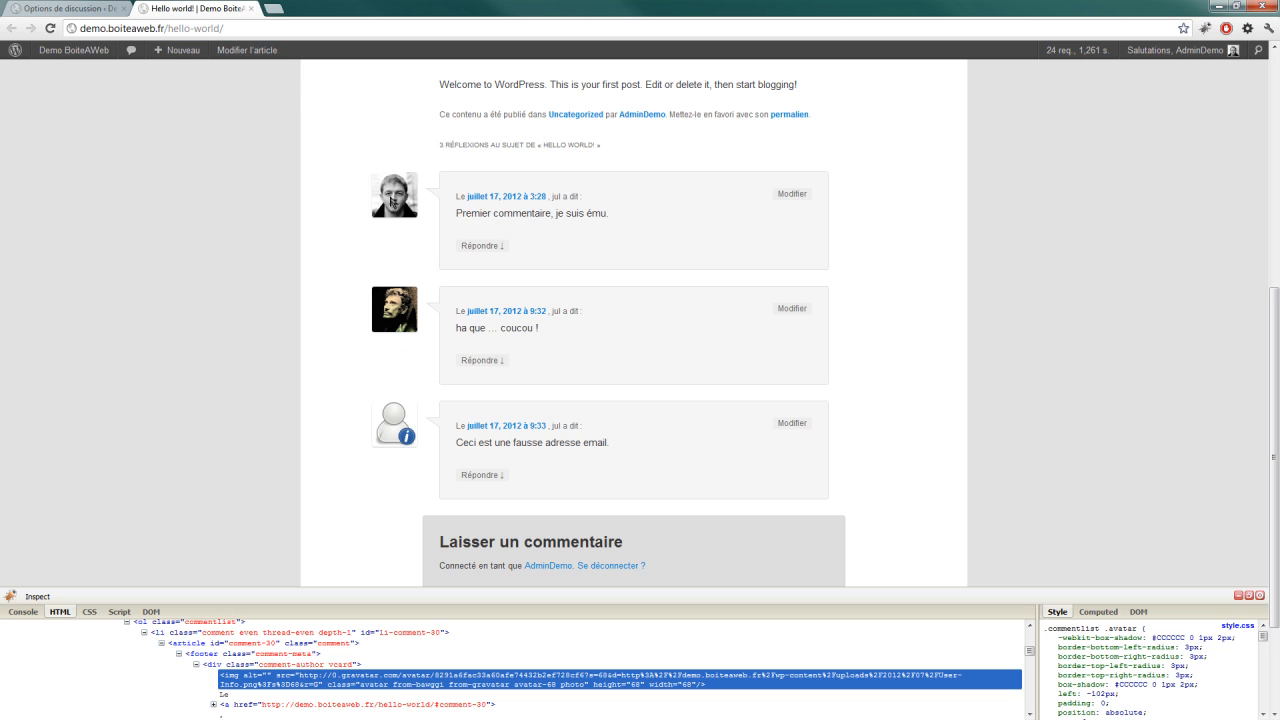
pyautogui.click(50, 28)
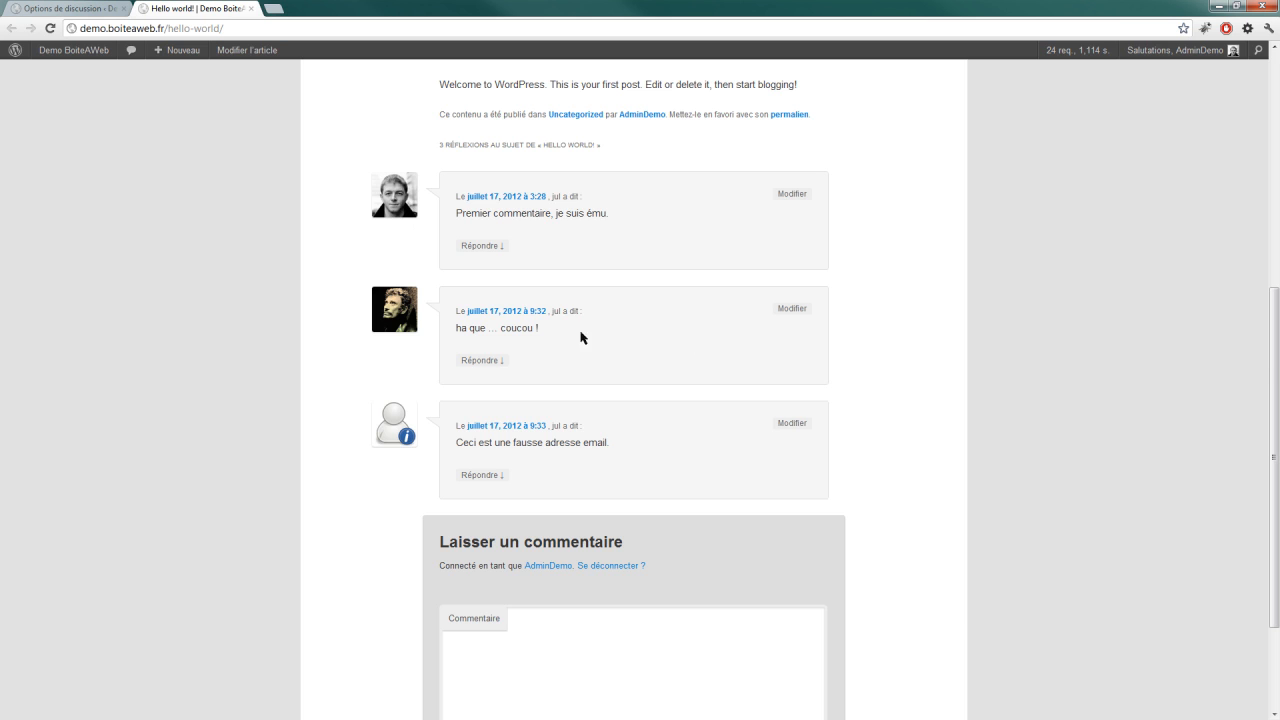
pyautogui.scroll(-3, 992, 357)
pyautogui.scroll(5, 900, 340)
pyautogui.scroll(-1, 411, 356)
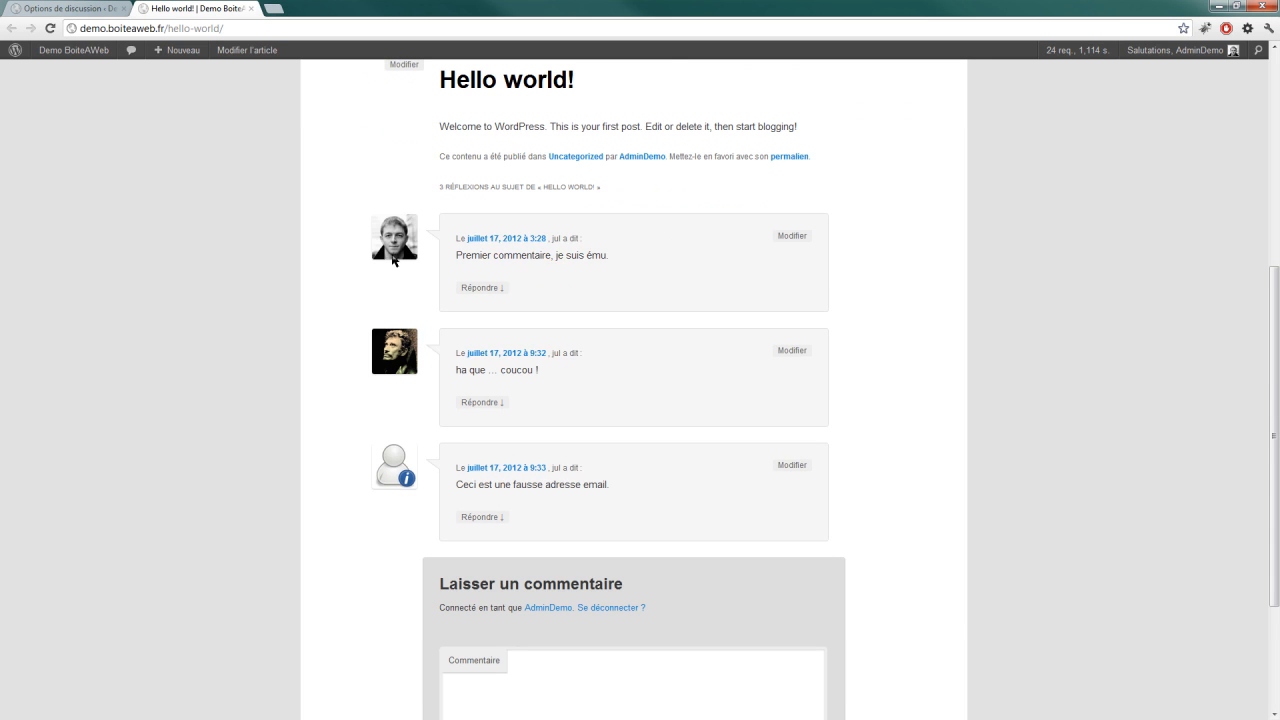
# Inspect the first comment's avatar with Firebug Lite and examine its image path, file name and extension
pyautogui.rightClick(400, 242)
pyautogui.click(471, 323)
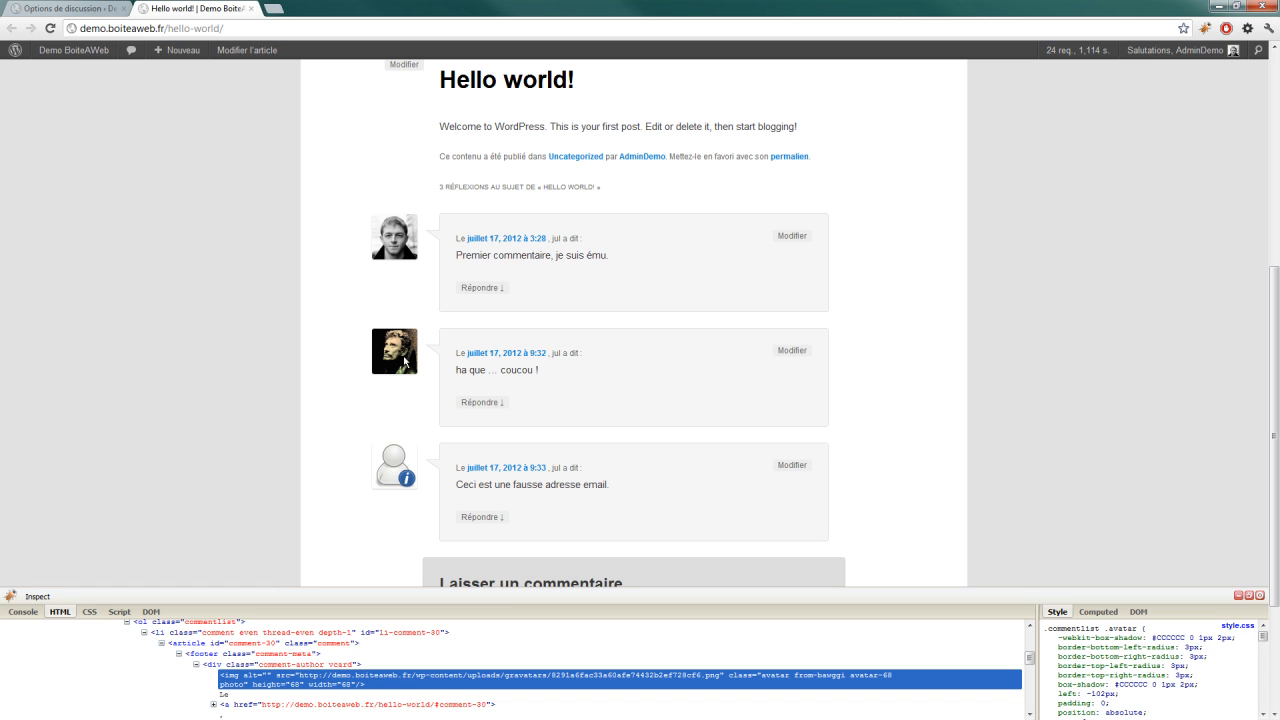
pyautogui.doubleClick(591, 674)
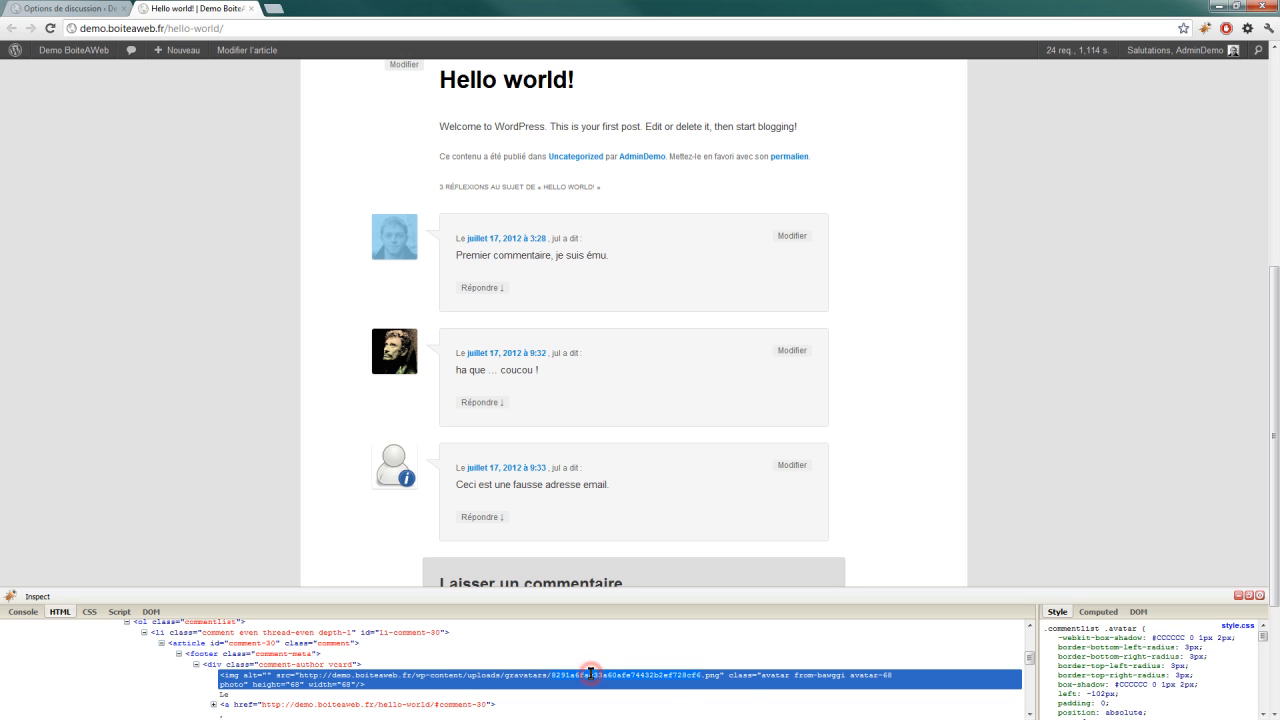
pyautogui.click(710, 675)
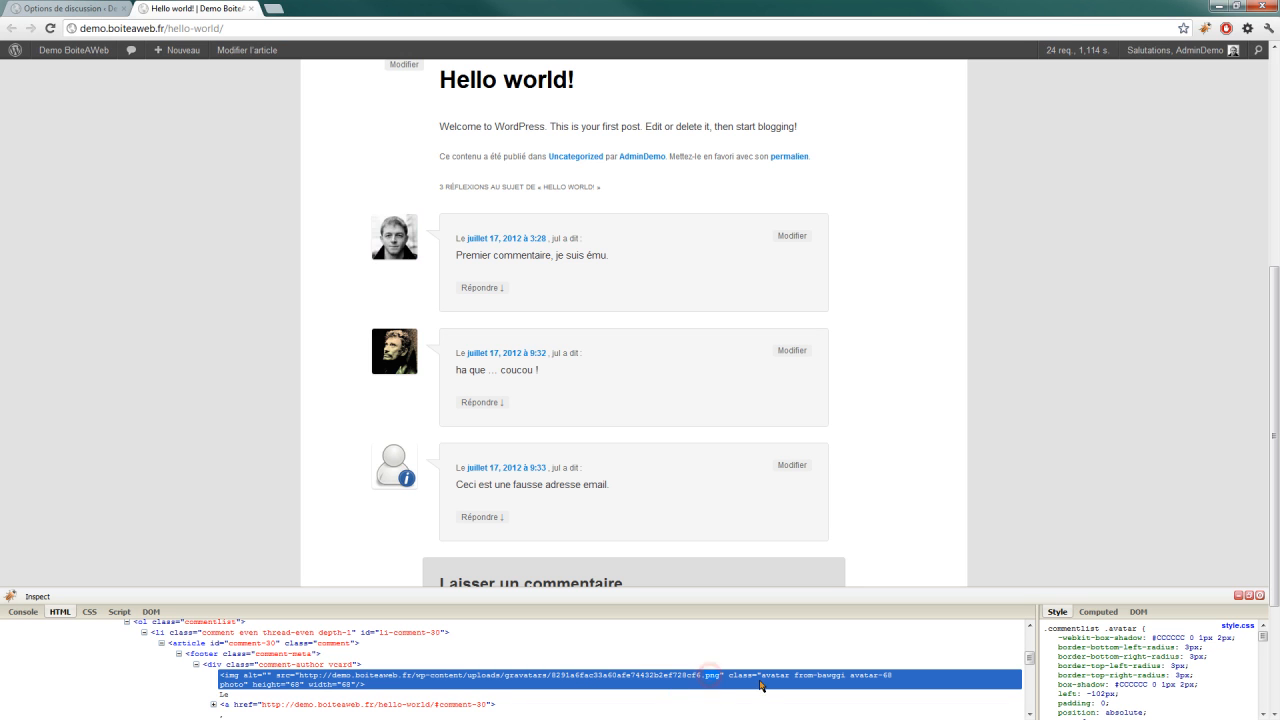
pyautogui.scroll(-2, 711, 682)
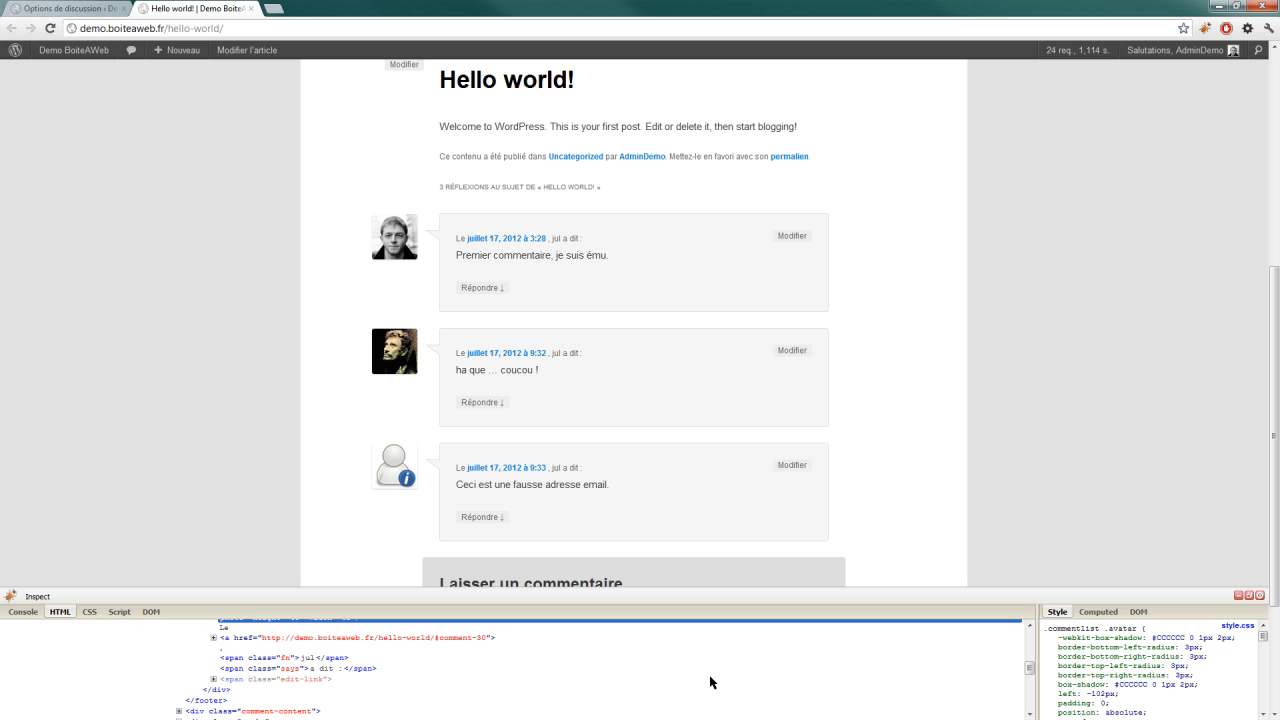
pyautogui.click(608, 323)
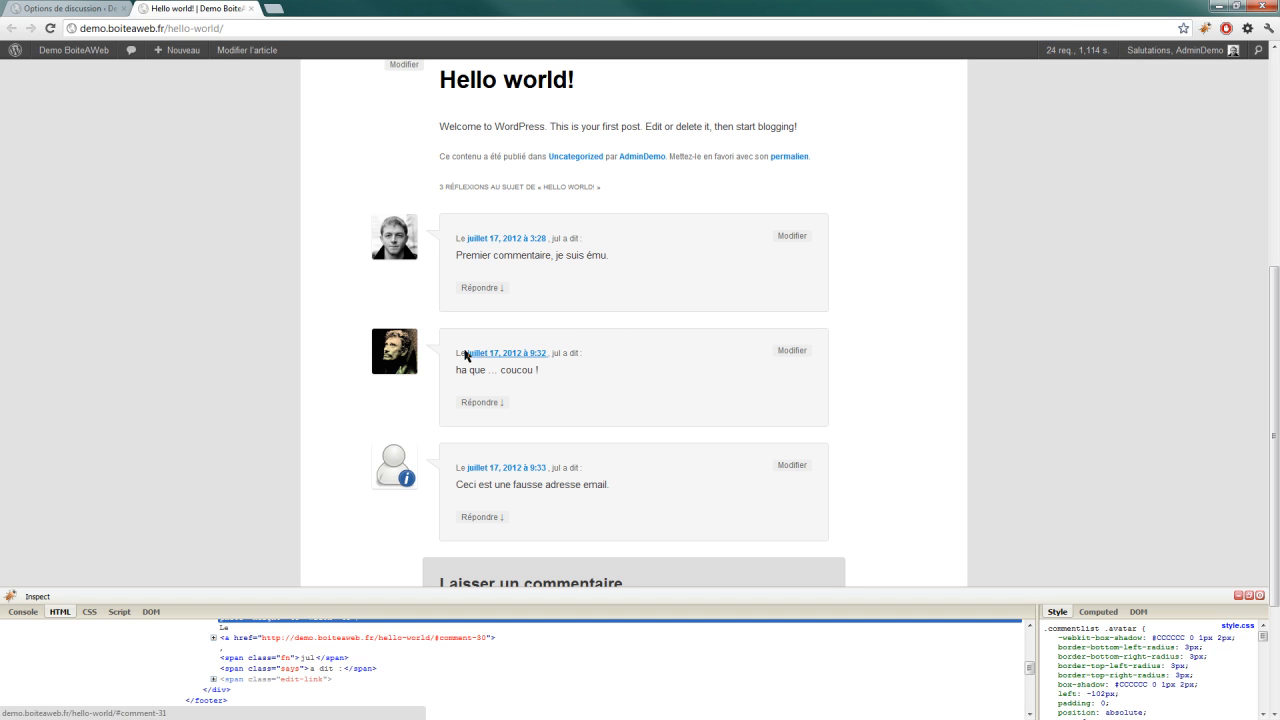
# Read the "New avatar" notification e-mail in Gmail with its images displayed, examining the delete, refresh and Gravatar account links
pyautogui.click(450, 323)
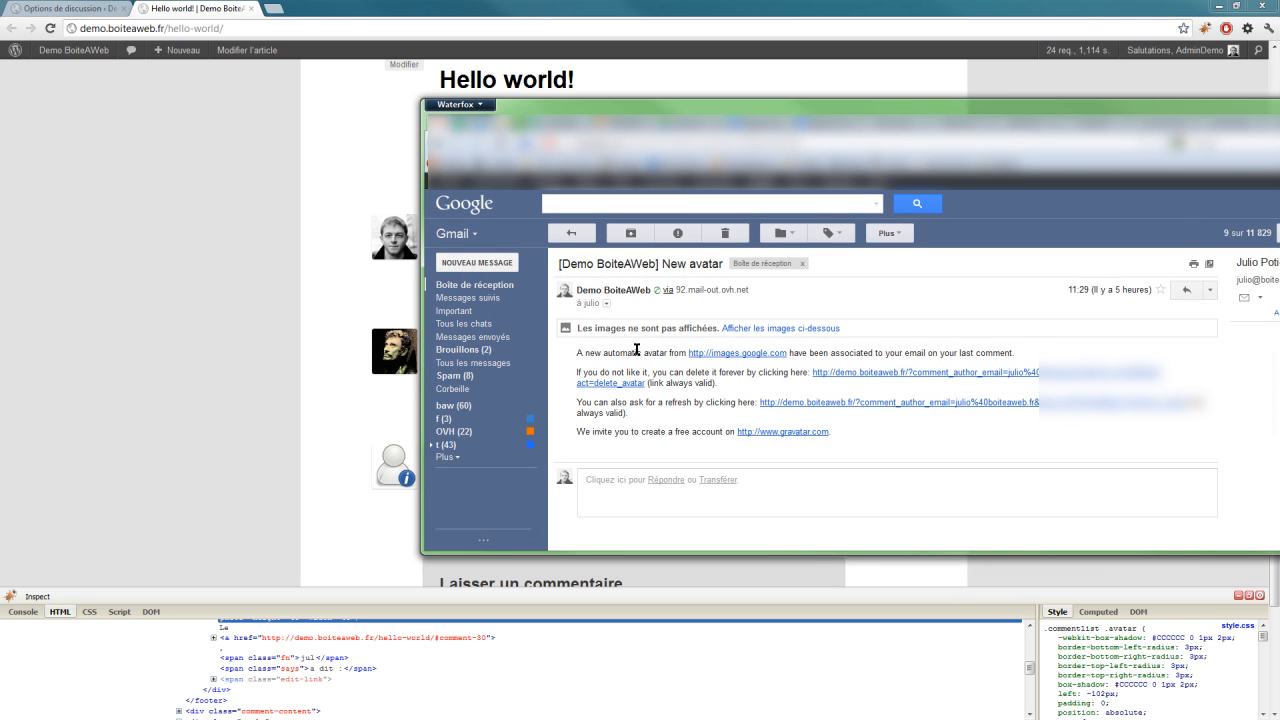
pyautogui.click(766, 329)
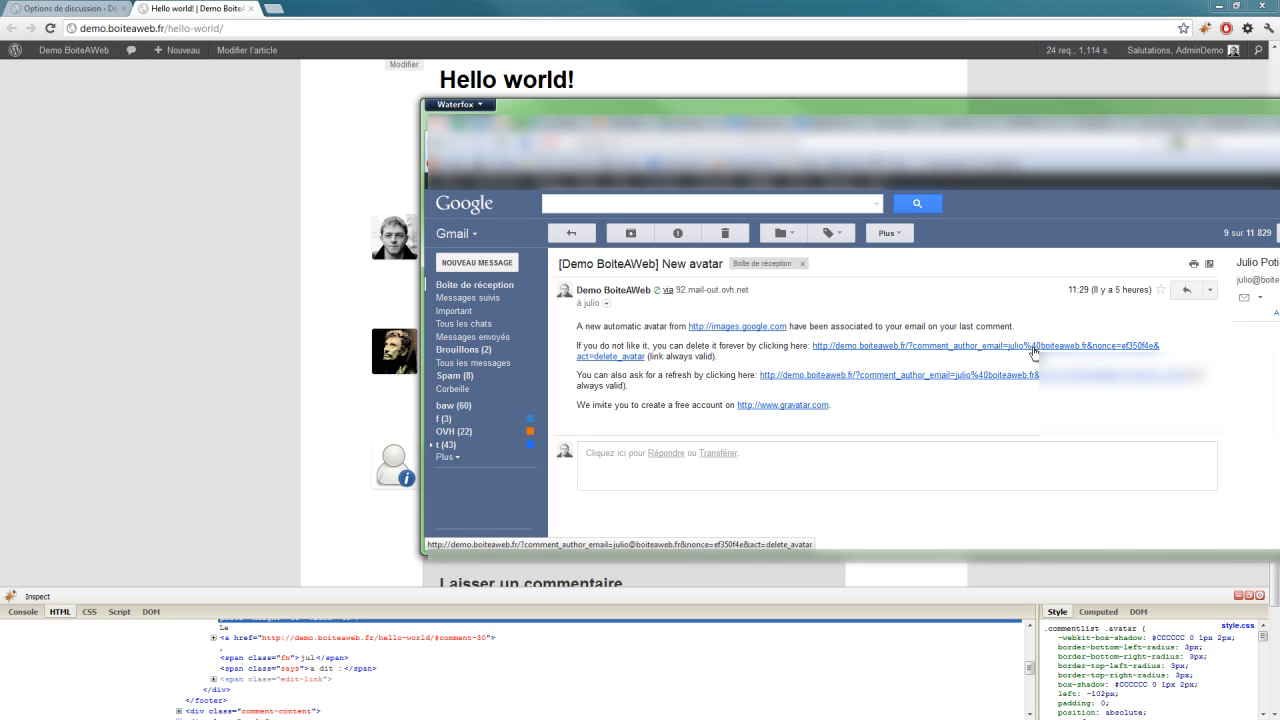
pyautogui.moveTo(650, 356); pyautogui.dragTo(714, 356)
pyautogui.click(713, 356)
pyautogui.doubleClick(676, 375)
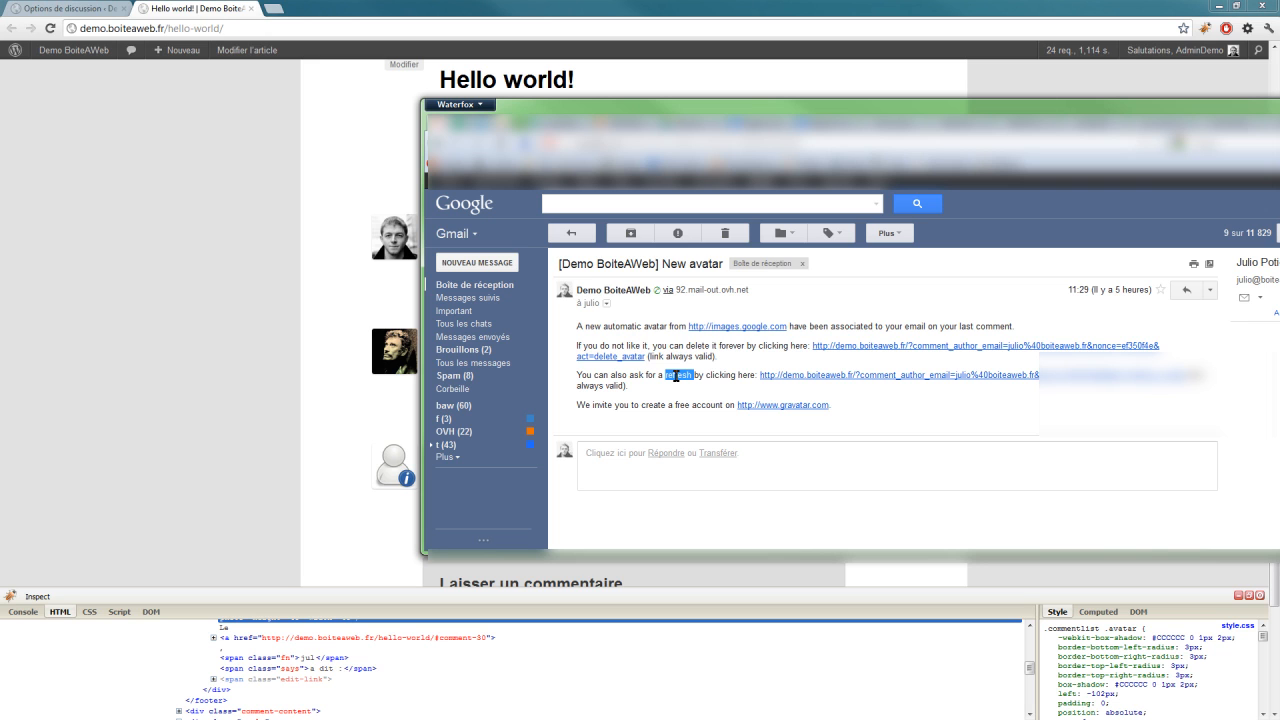
pyautogui.moveTo(649, 405); pyautogui.dragTo(851, 404)
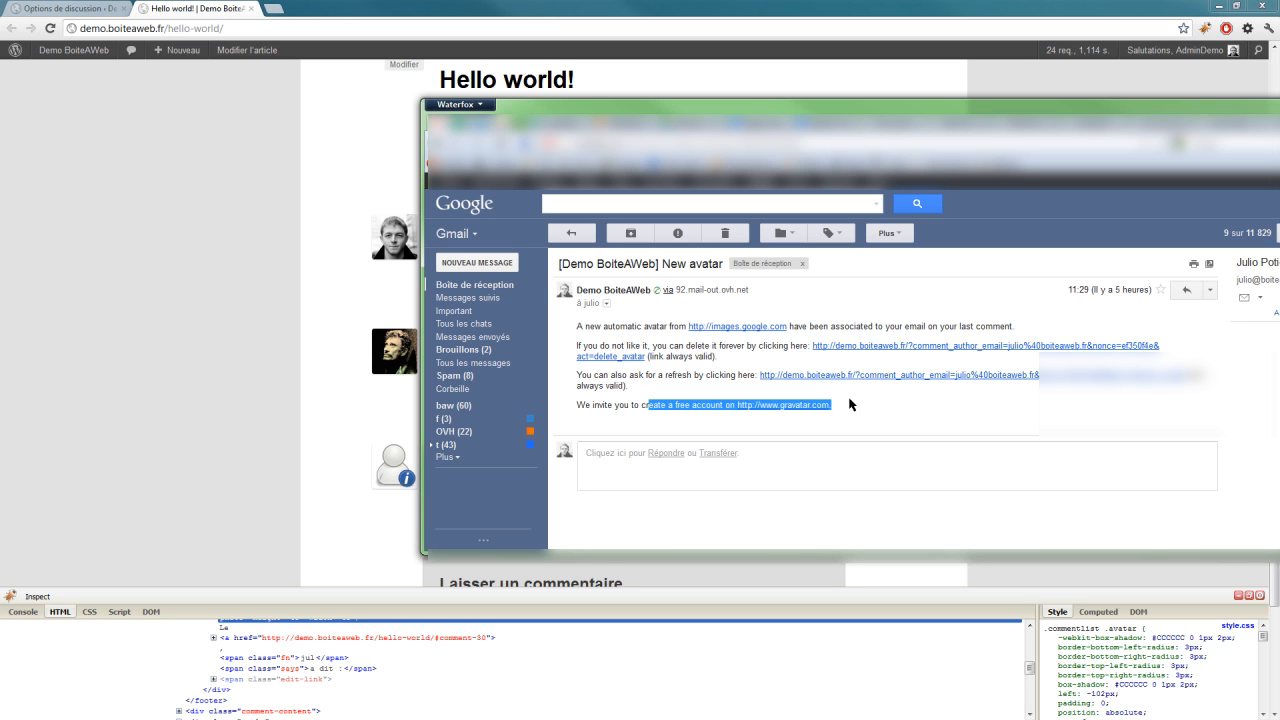
pyautogui.click(724, 374)
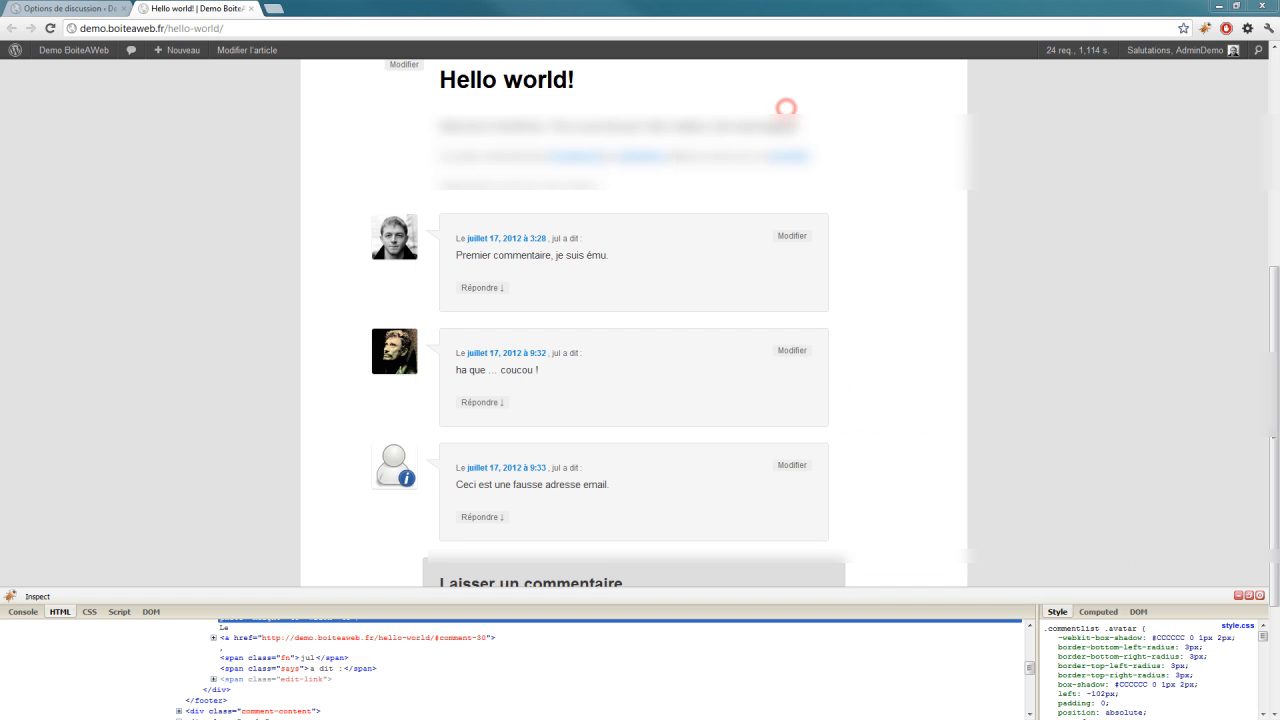
# Renew the avatar of the "ha que ... coucou !" comment from the admin comments list and reload the list
pyautogui.click(90, 8)
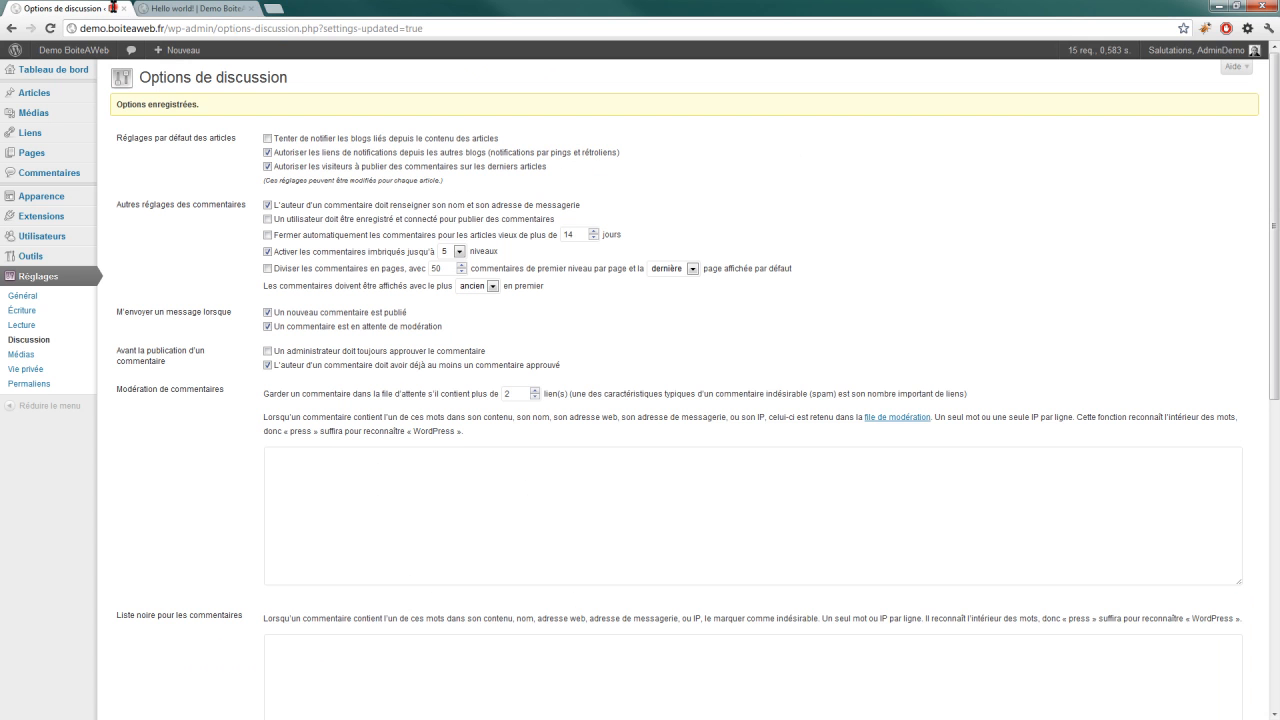
pyautogui.click(74, 175)
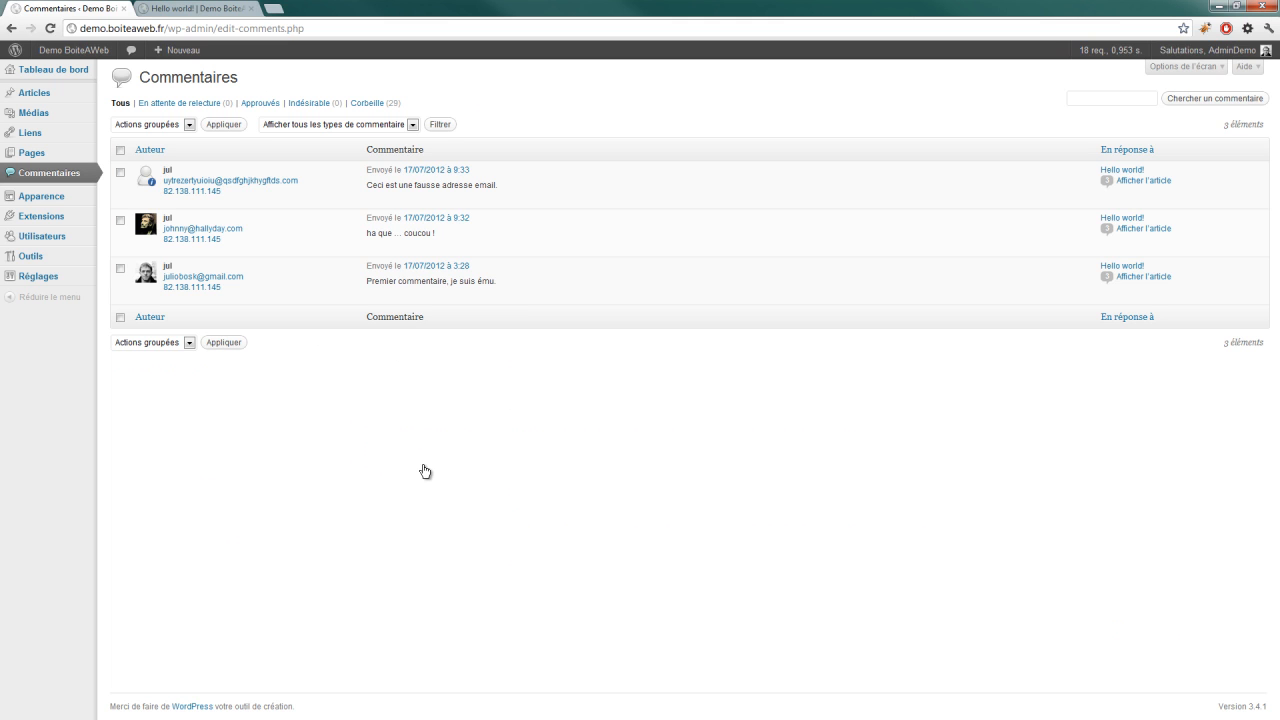
pyautogui.press('F12')
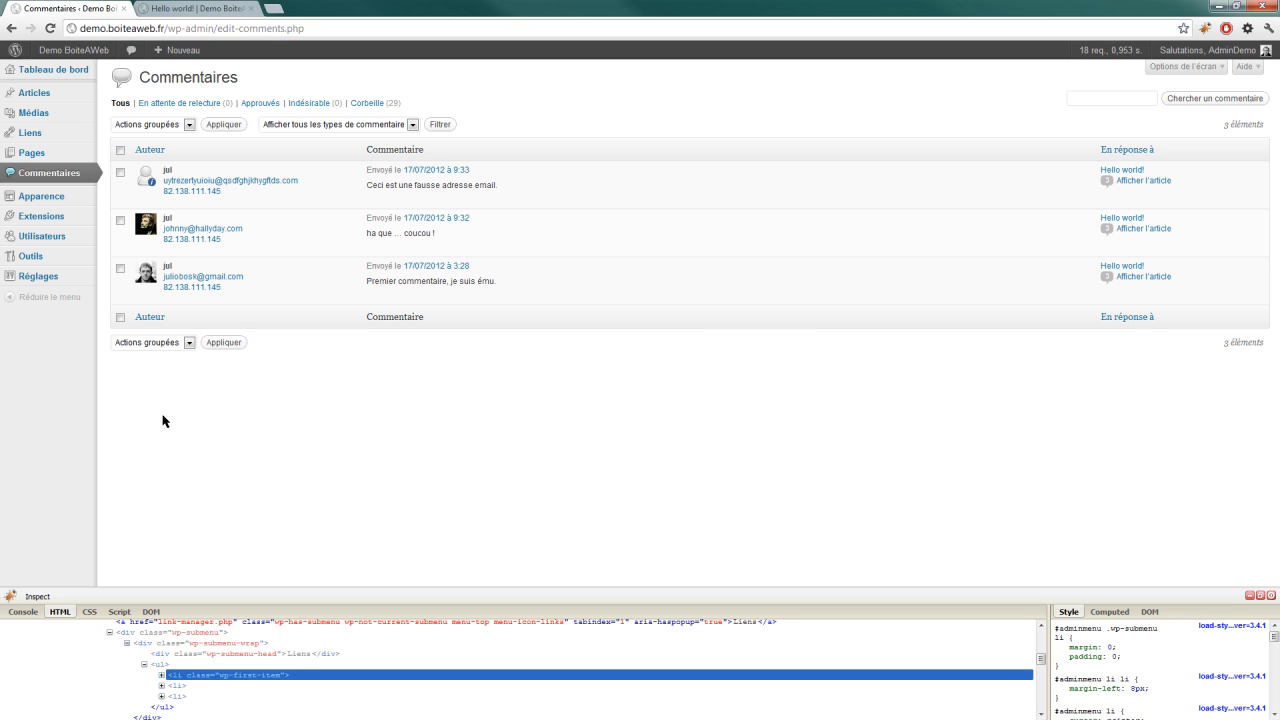
pyautogui.moveTo(59, 222)
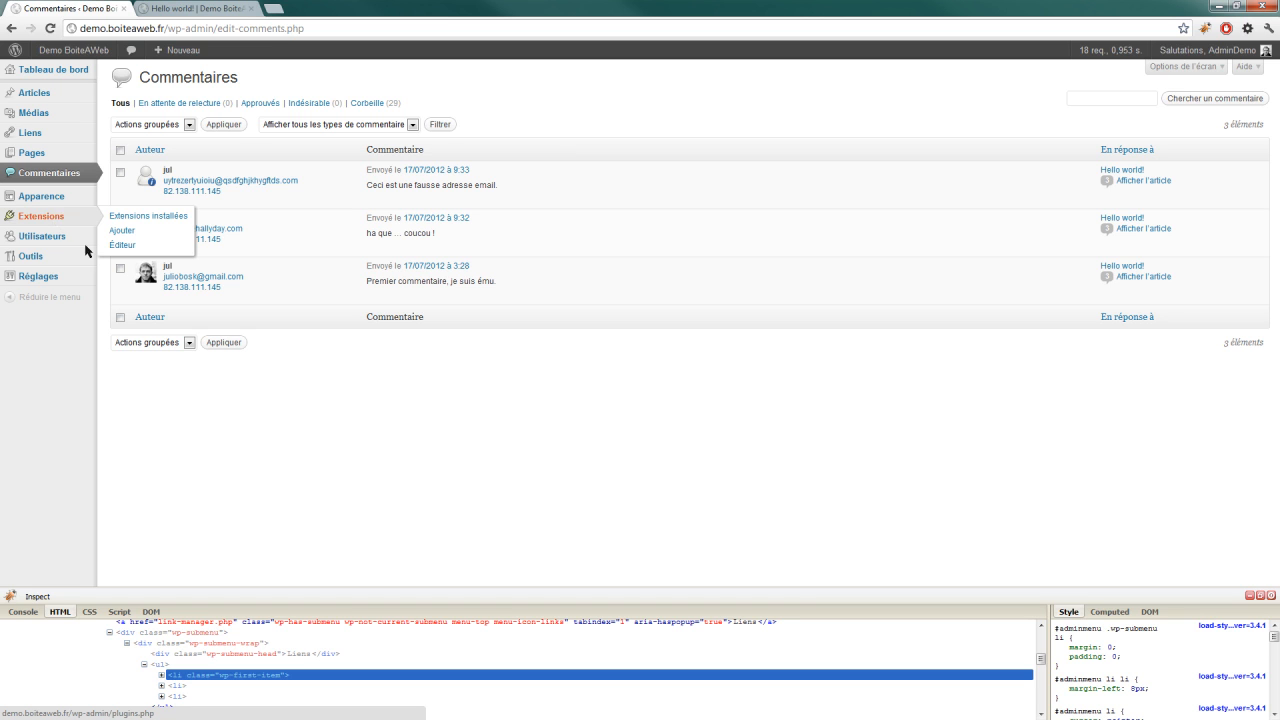
pyautogui.click(243, 466)
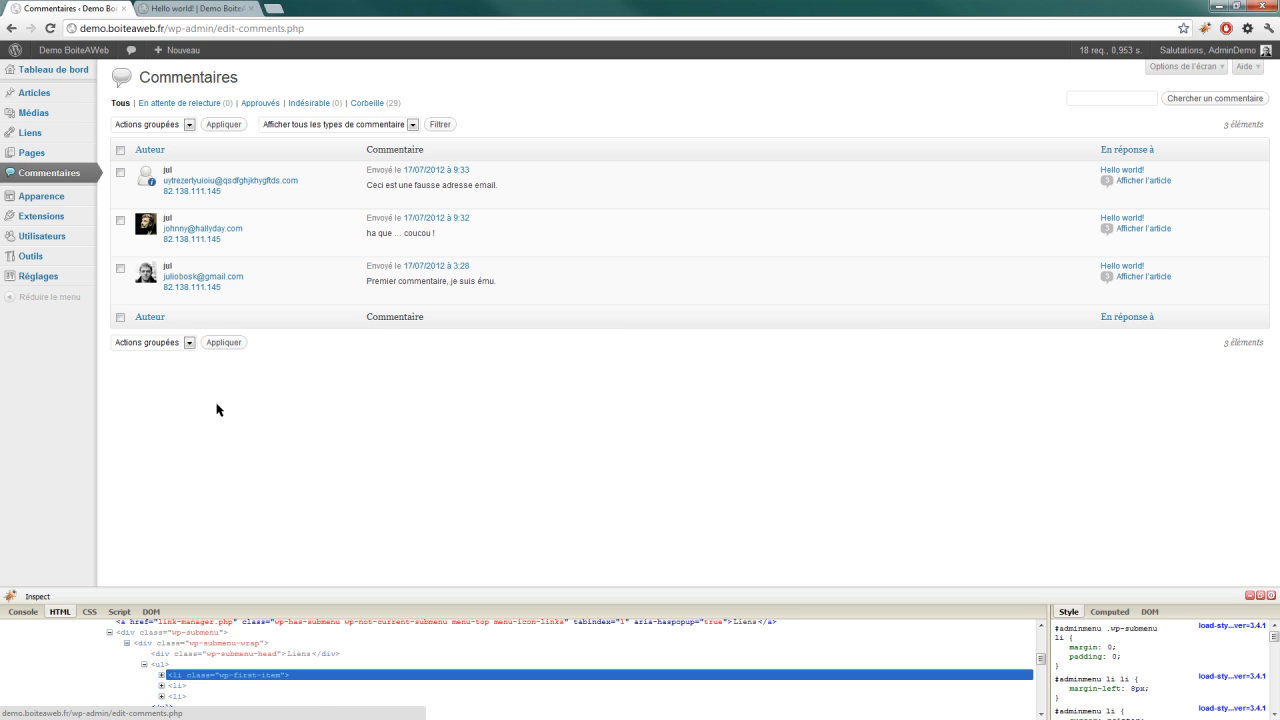
pyautogui.moveTo(484, 255)
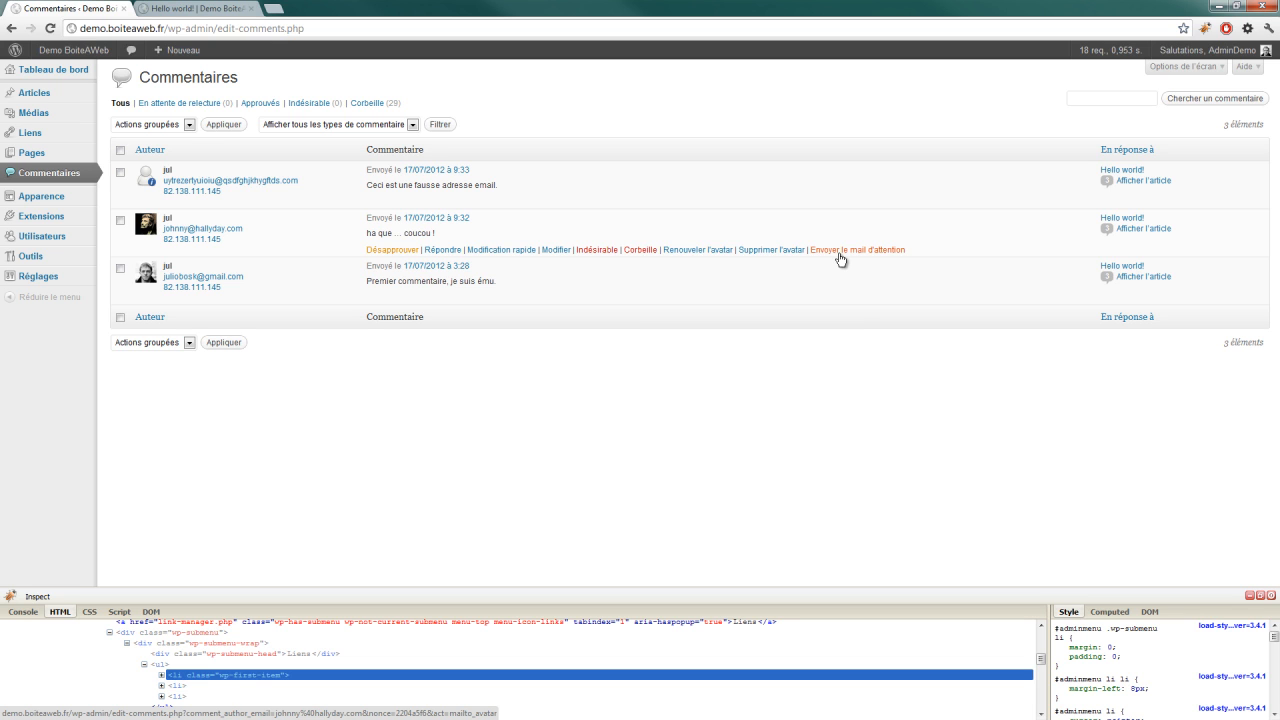
pyautogui.click(700, 250)
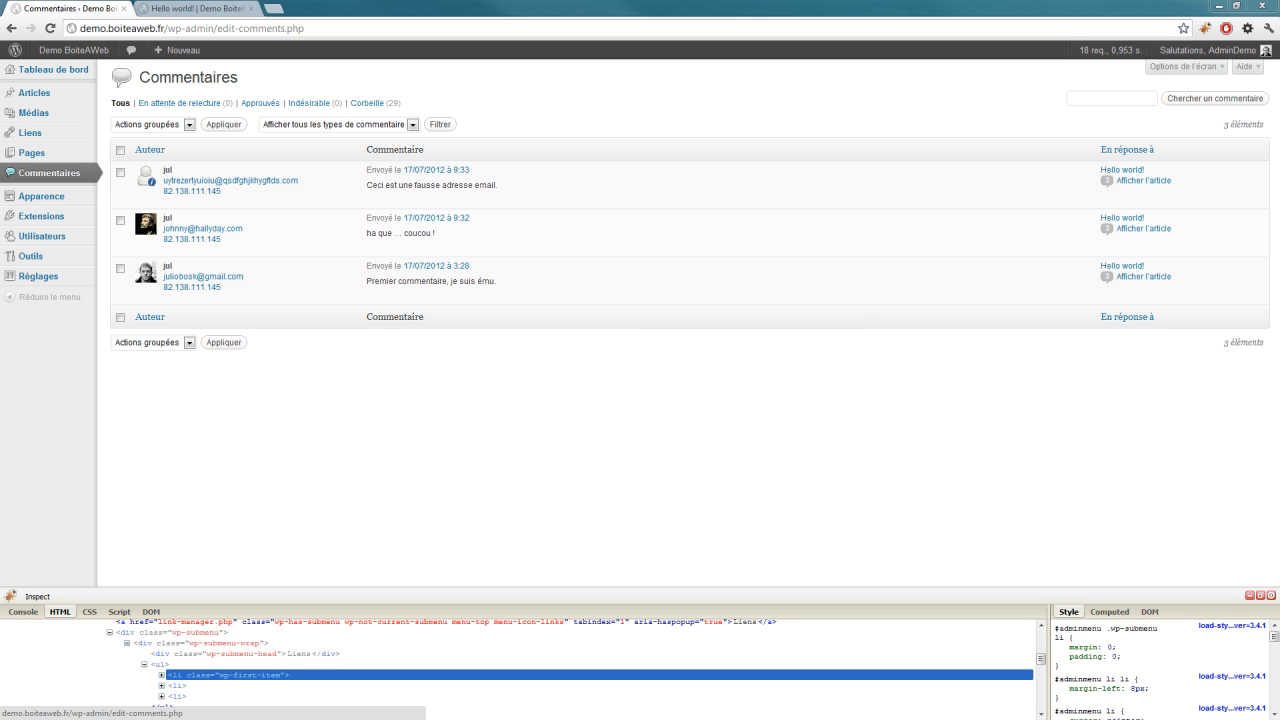
pyautogui.click(49, 28)
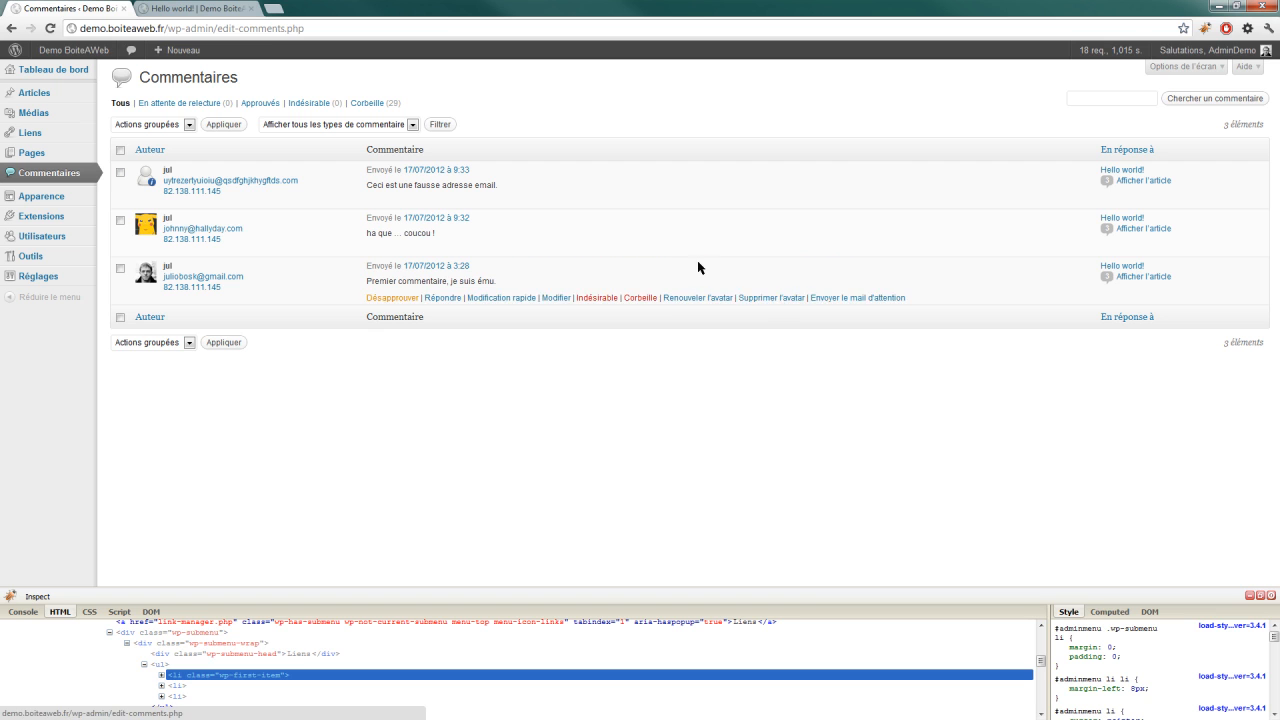
# Renew the same comment's avatar once more and check the notice and the refreshed image in the list
pyautogui.click(688, 251)
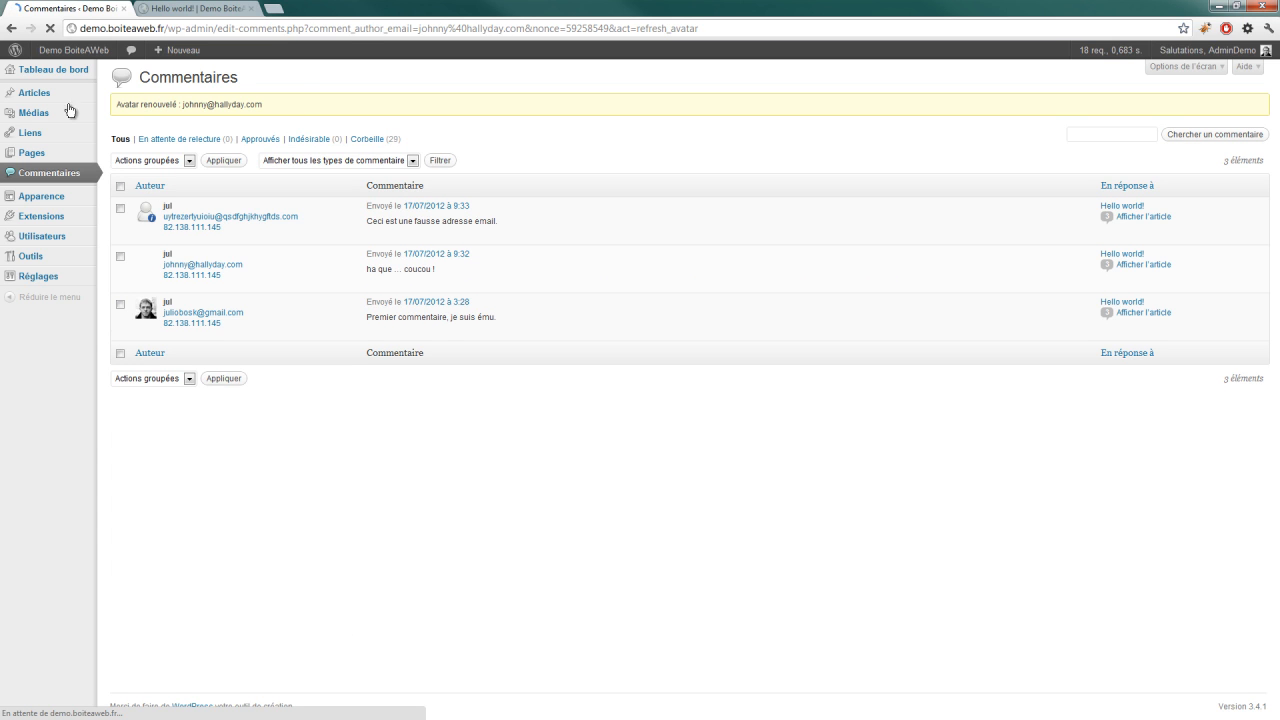
pyautogui.click(115, 106)
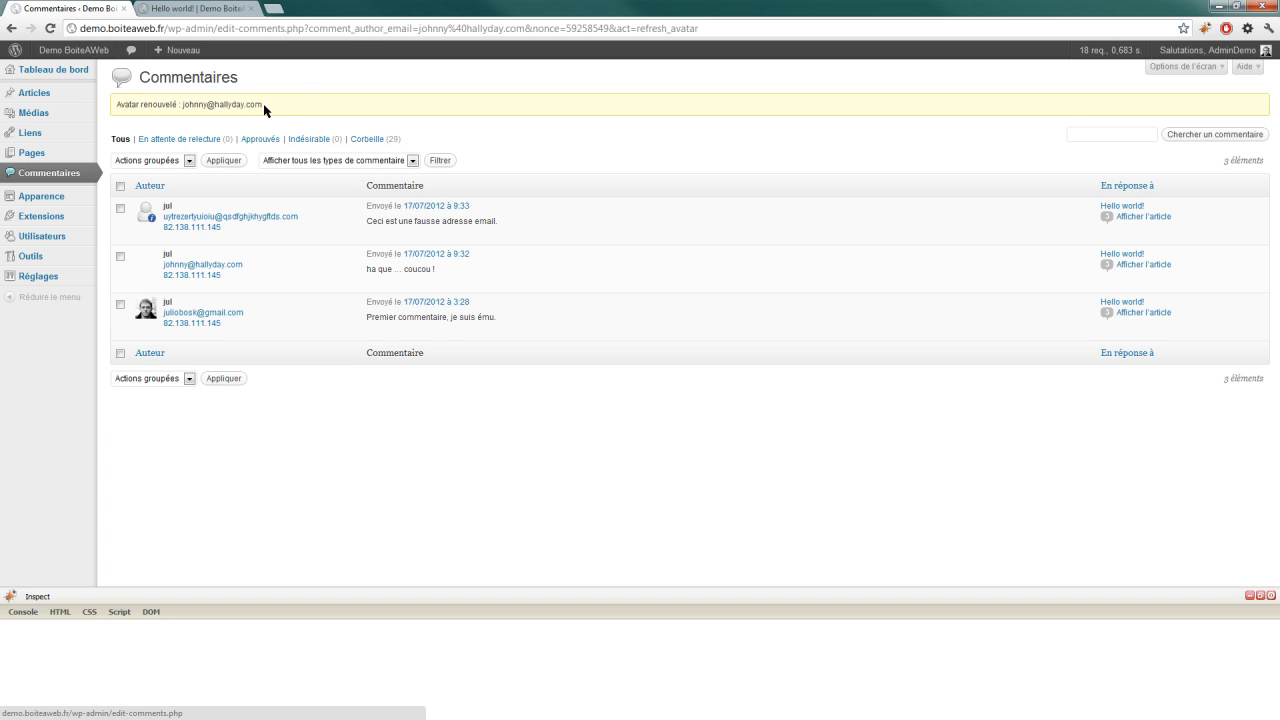
pyautogui.moveTo(115, 105); pyautogui.dragTo(264, 109)
pyautogui.click(145, 289)
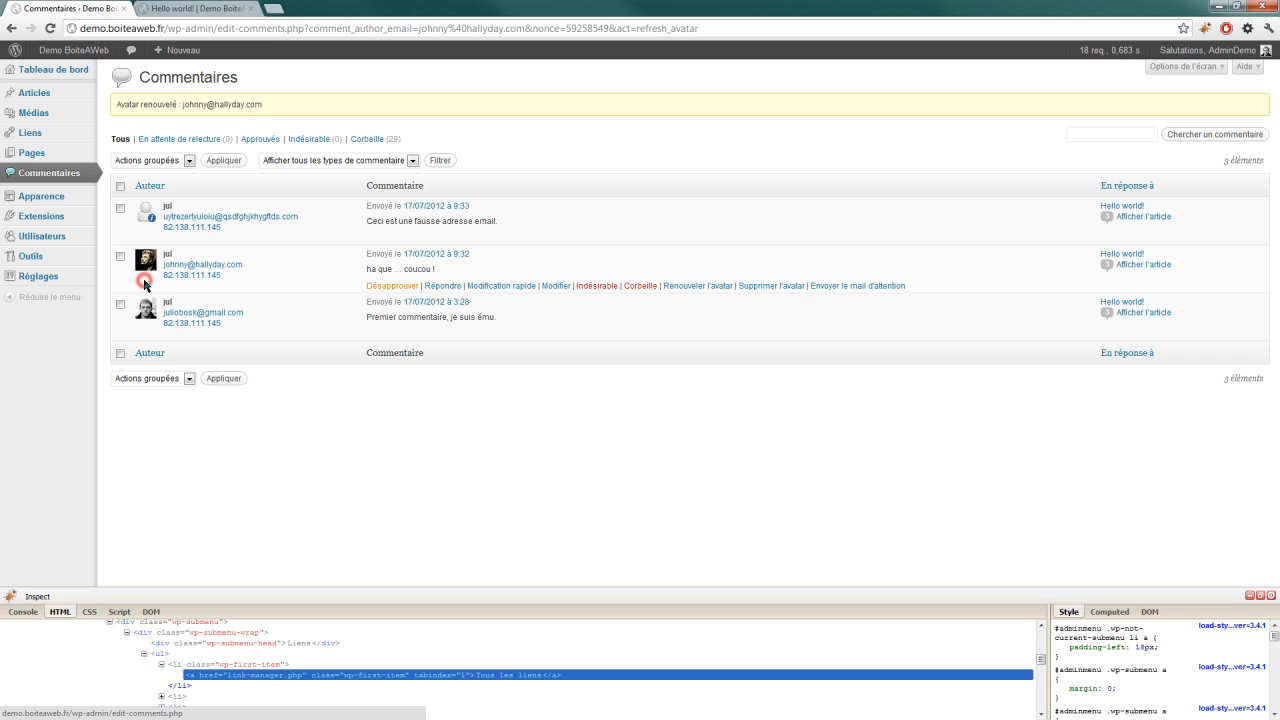
pyautogui.click(462, 445)
# Delete the avatar of the "ha que ... coucou !" comment and check its replacement on the reloaded article
pyautogui.click(756, 287)
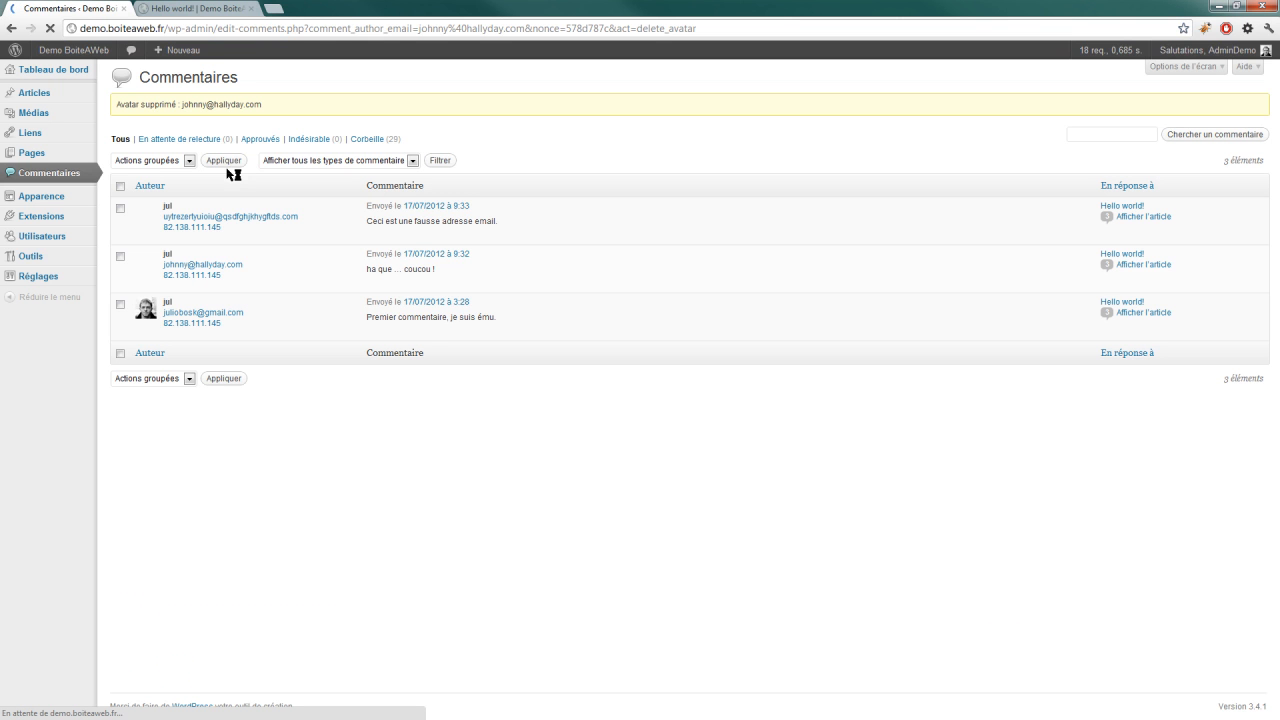
pyautogui.moveTo(119, 104); pyautogui.dragTo(265, 103)
pyautogui.click(265, 103)
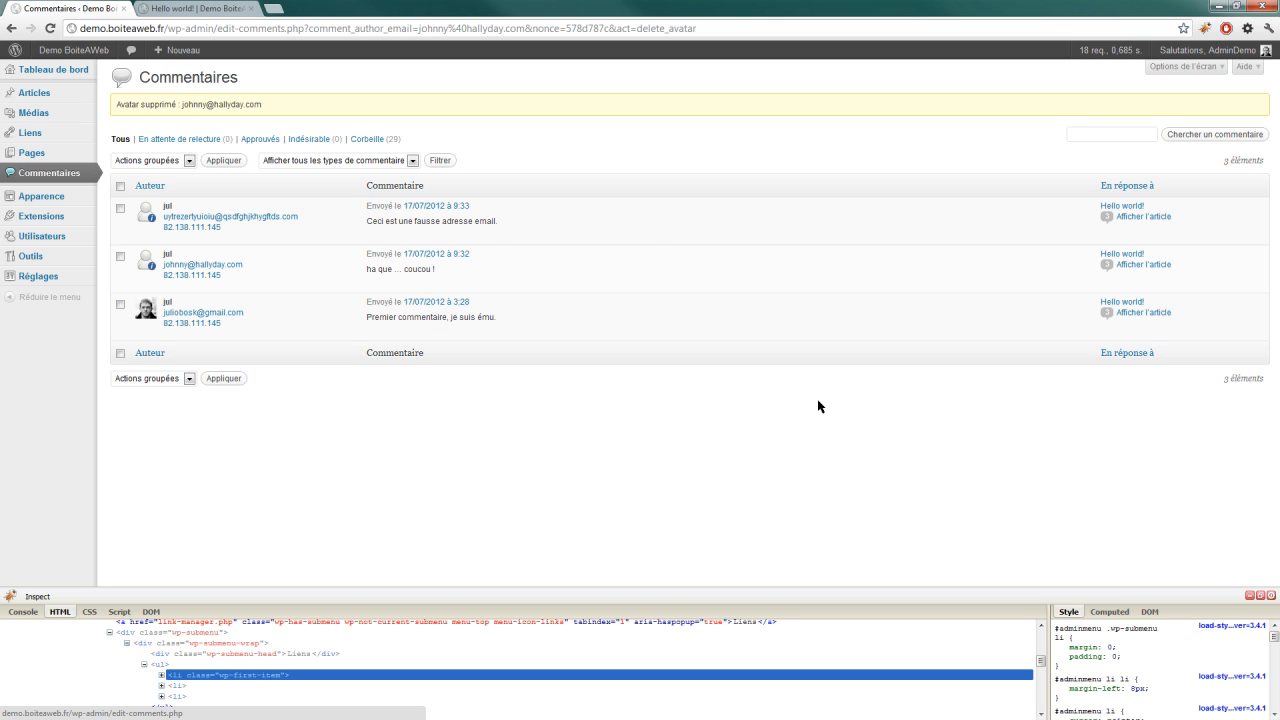
pyautogui.click(163, 8)
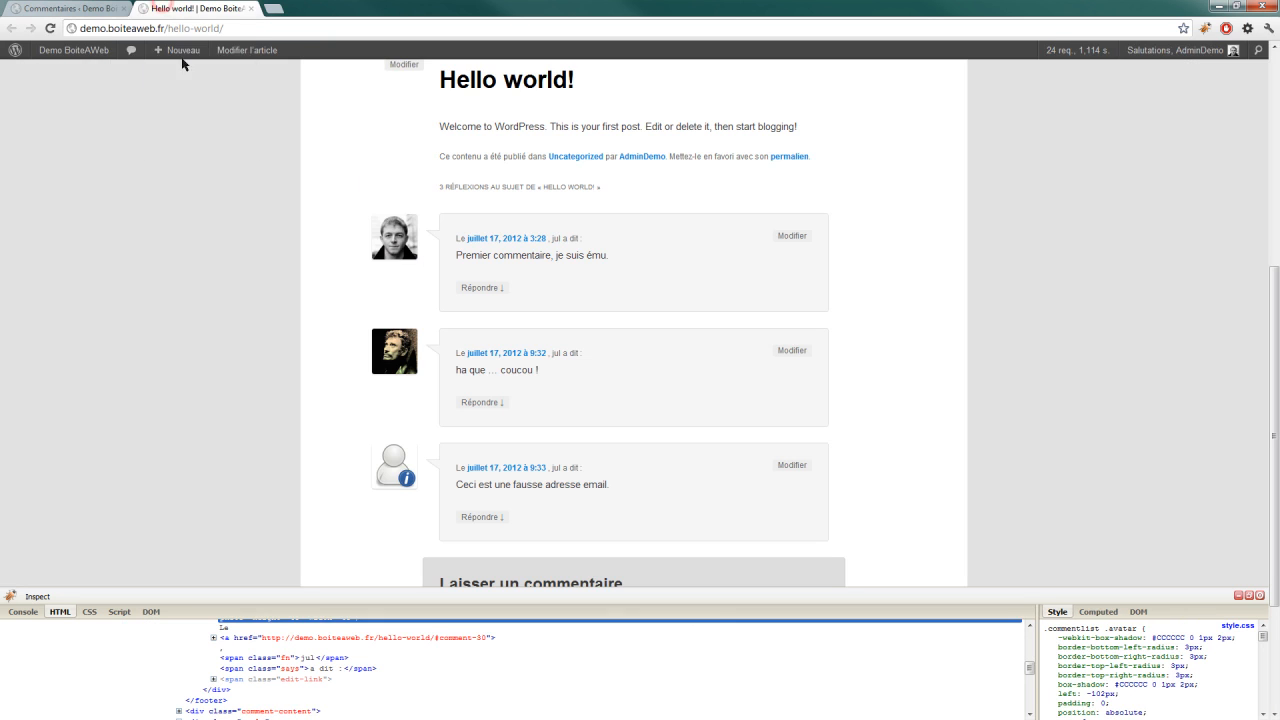
pyautogui.click(51, 30)
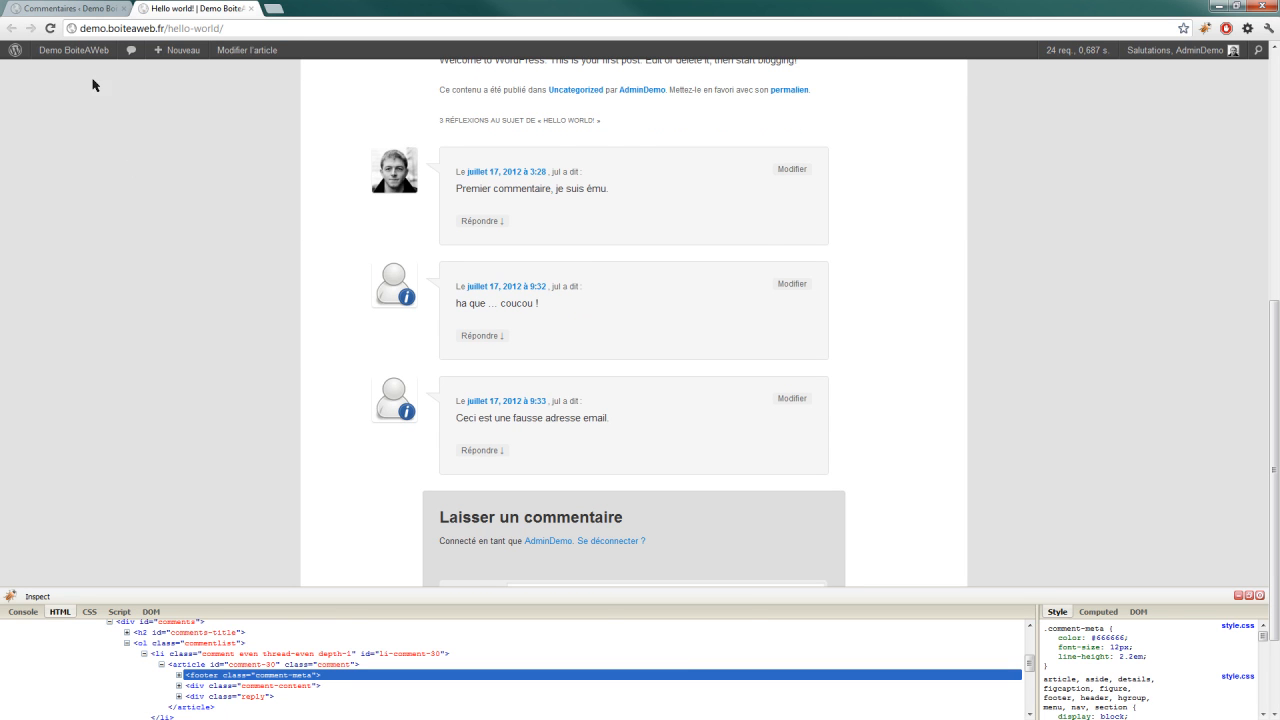
# Reset the custom default avatar to the extension's original image in the discussion settings' avatar section
pyautogui.click(72, 8)
pyautogui.moveTo(57, 249)
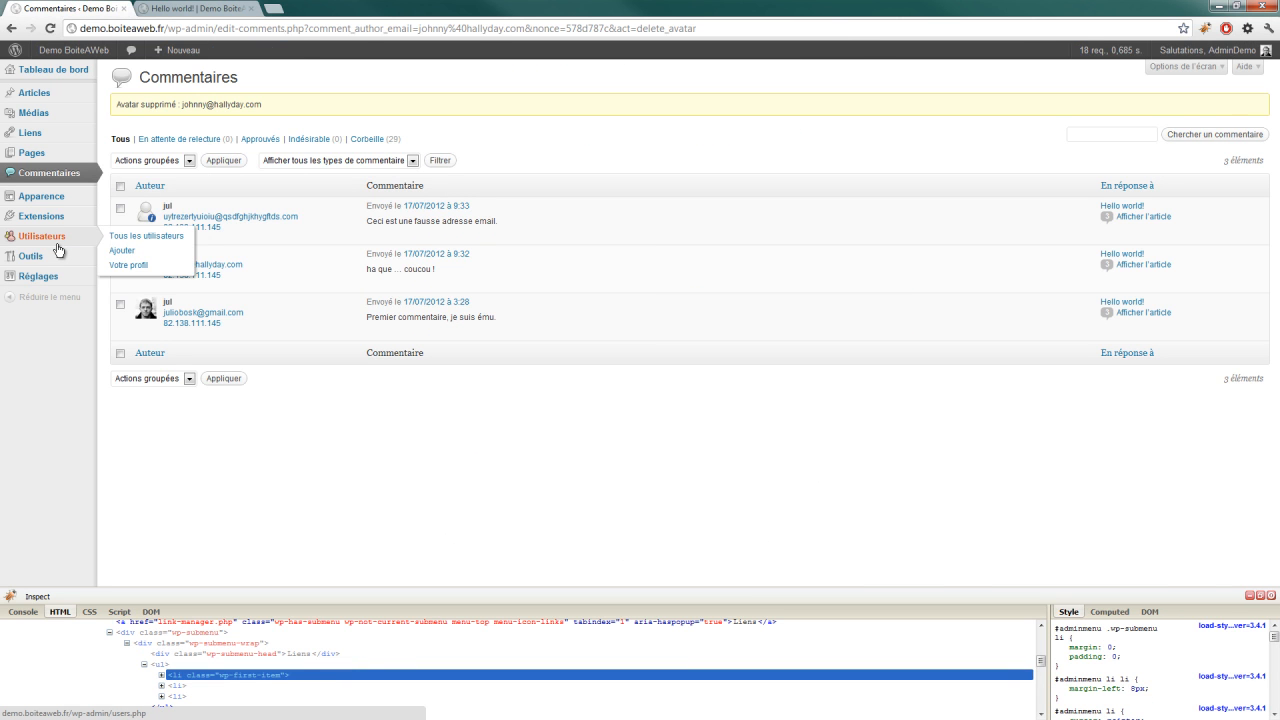
pyautogui.moveTo(57, 277)
pyautogui.click(138, 322)
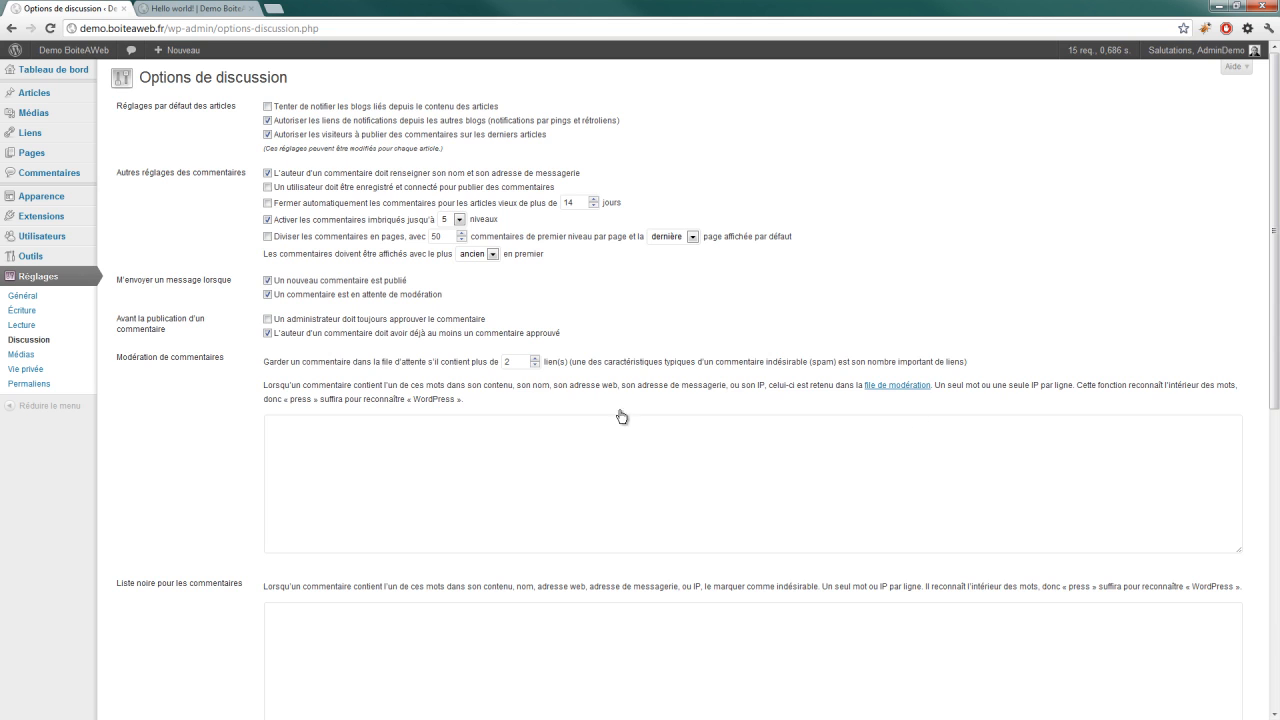
pyautogui.hotkey('ctrl', 'shift', 'i')
pyautogui.click(1272, 458)
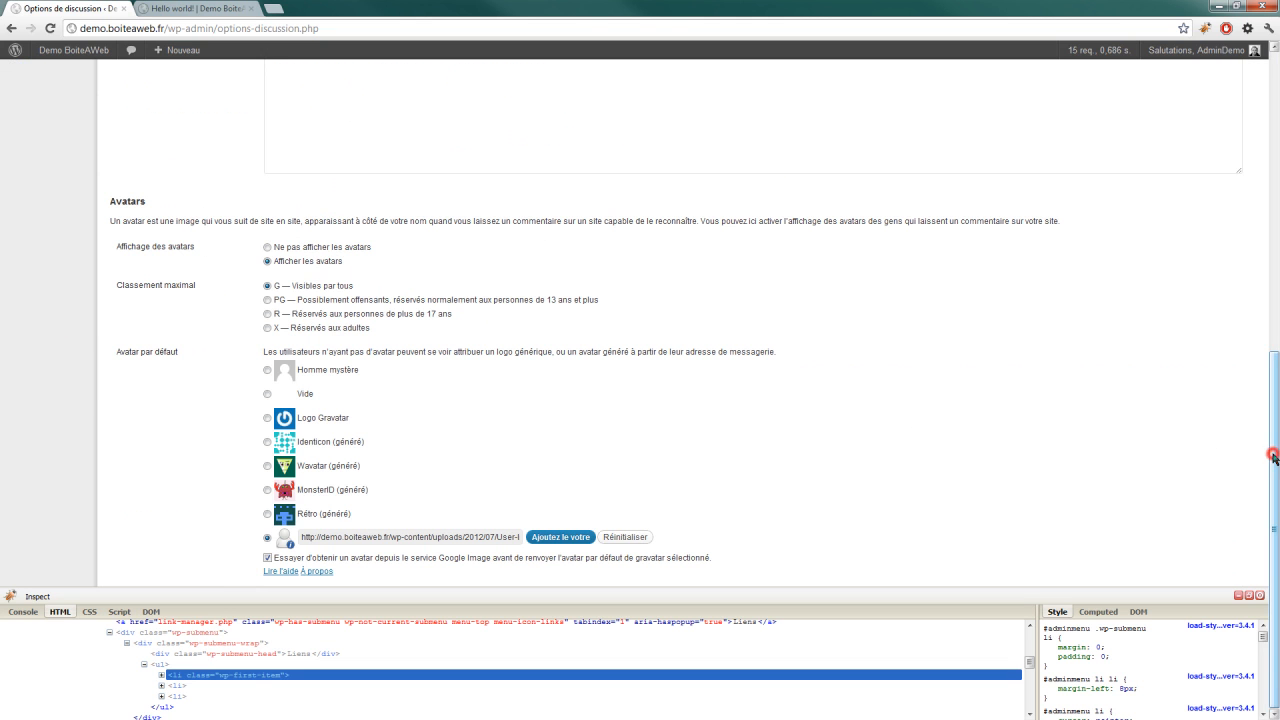
pyautogui.click(1260, 596)
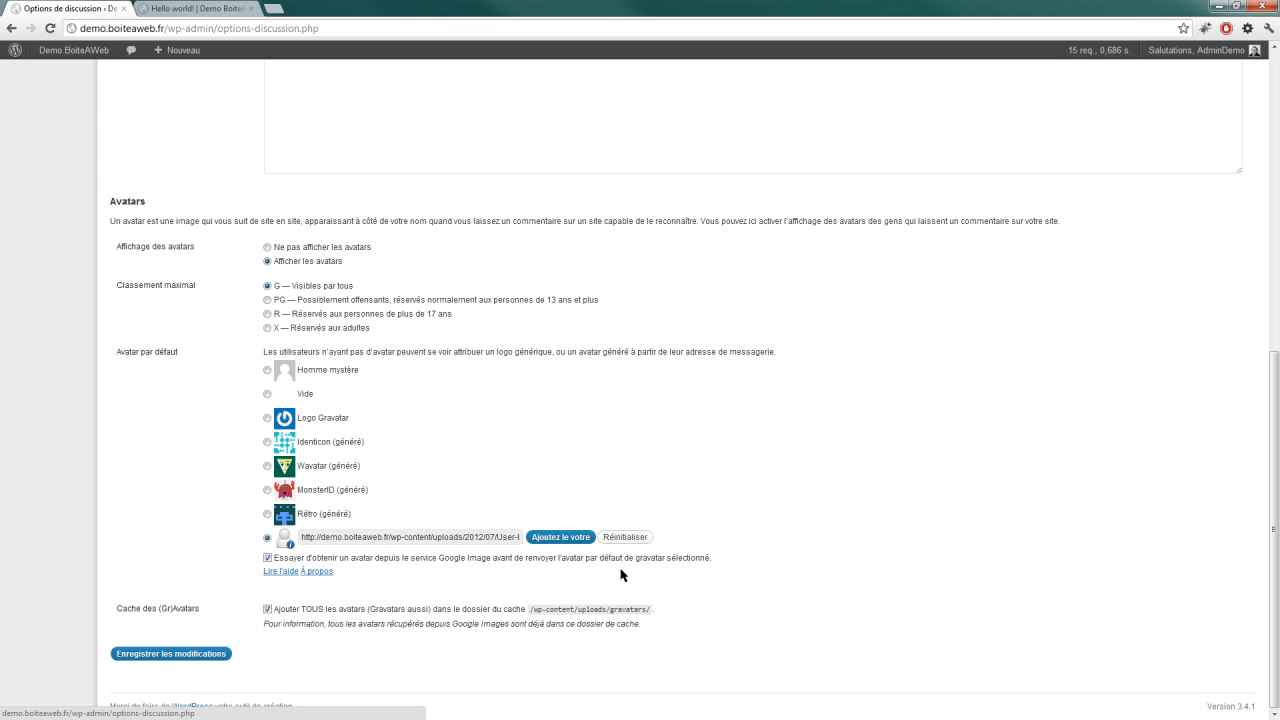
pyautogui.click(615, 538)
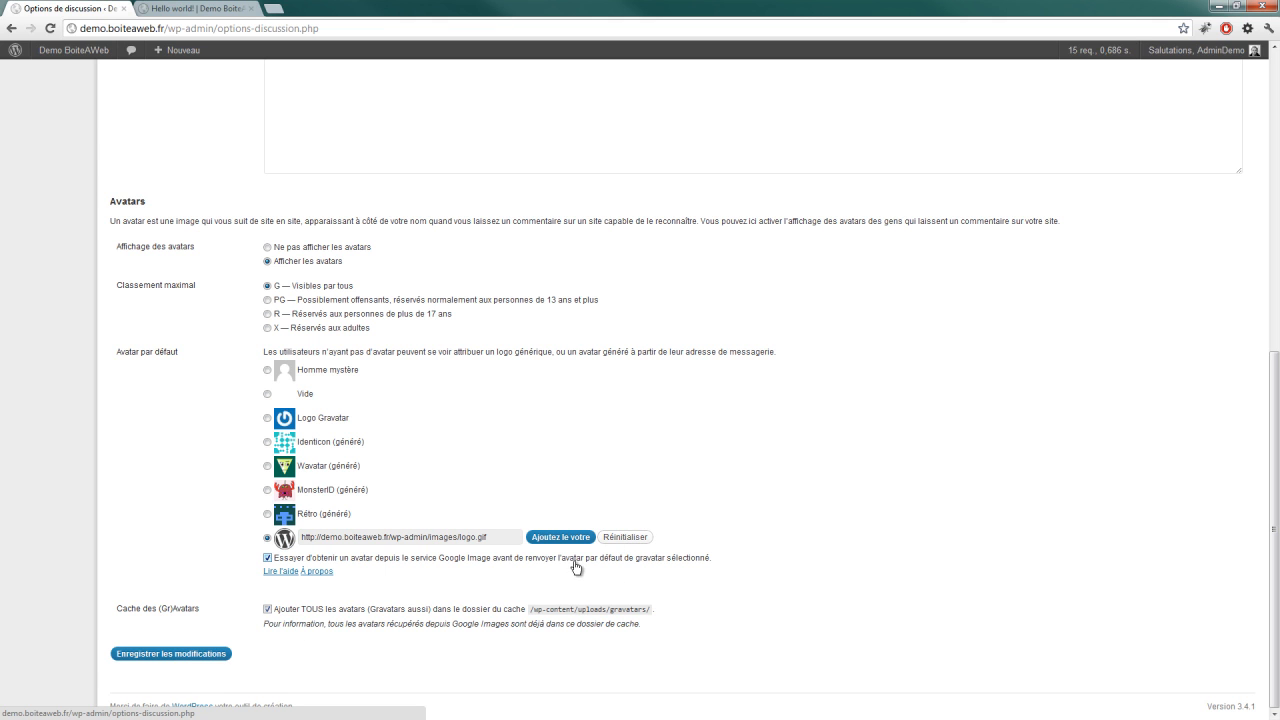